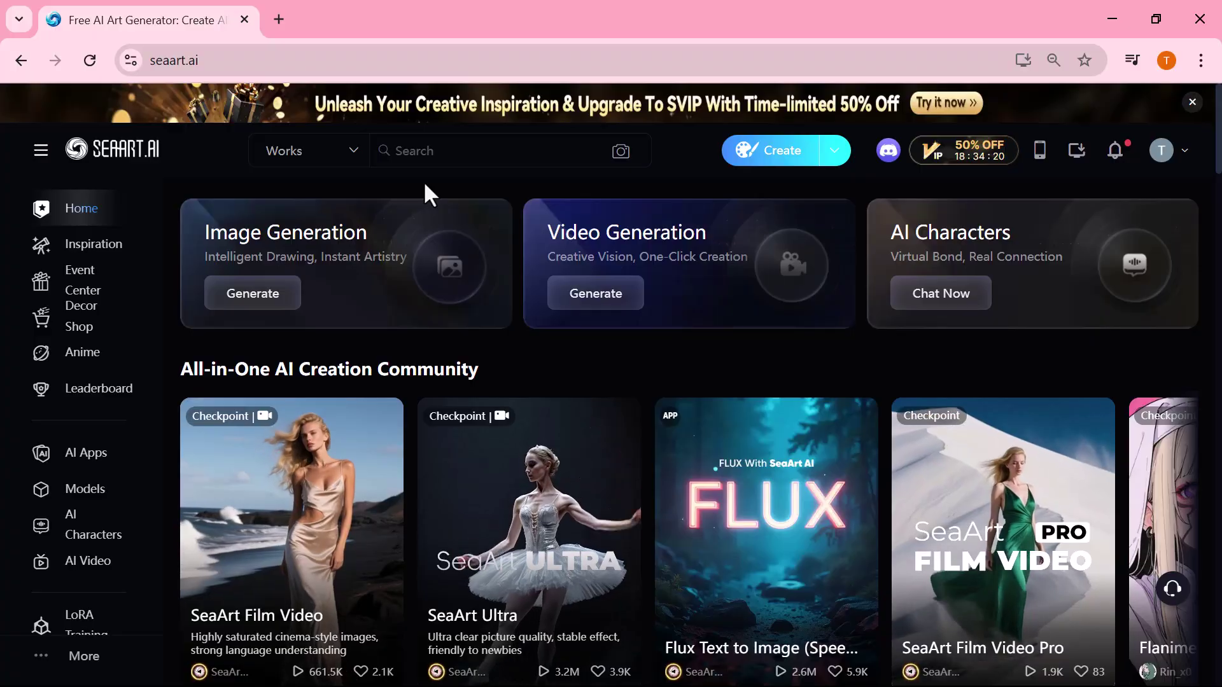
Step: Browse the SeaArt home page and go to the AI Video section
{"action": "scroll", "coordinate": [425, 184], "scroll_direction": "down", "scroll_amount": 10}
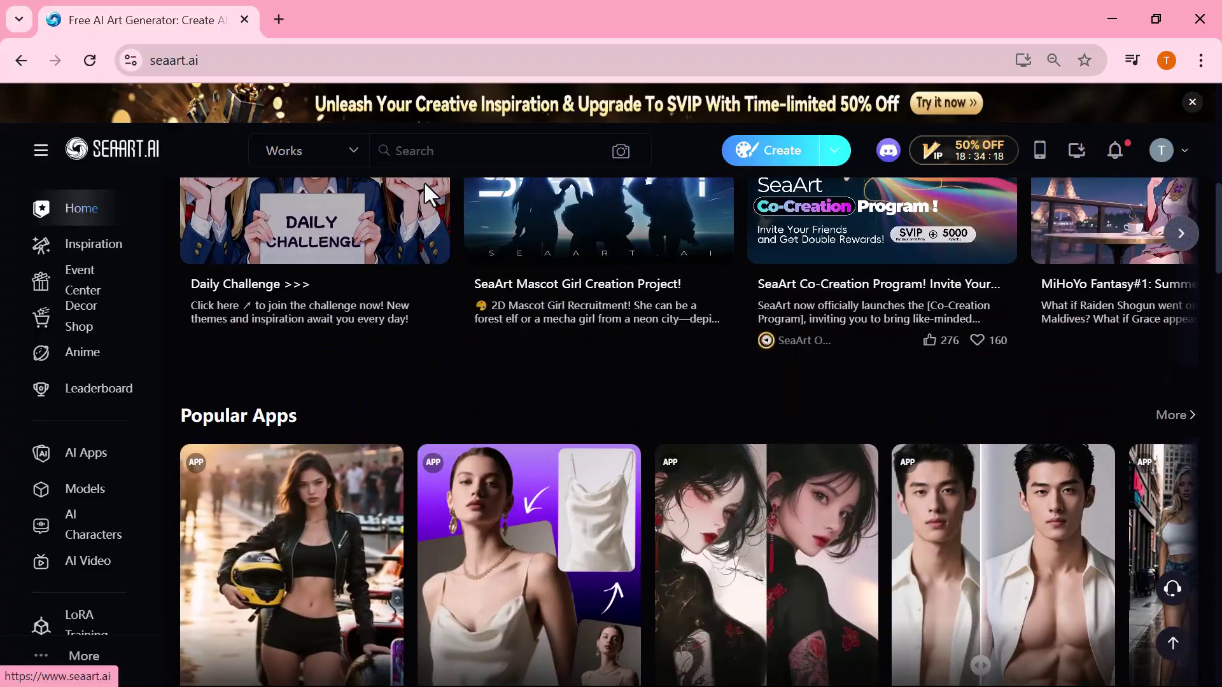
{"action": "scroll", "coordinate": [423, 184], "scroll_direction": "down", "scroll_amount": 7}
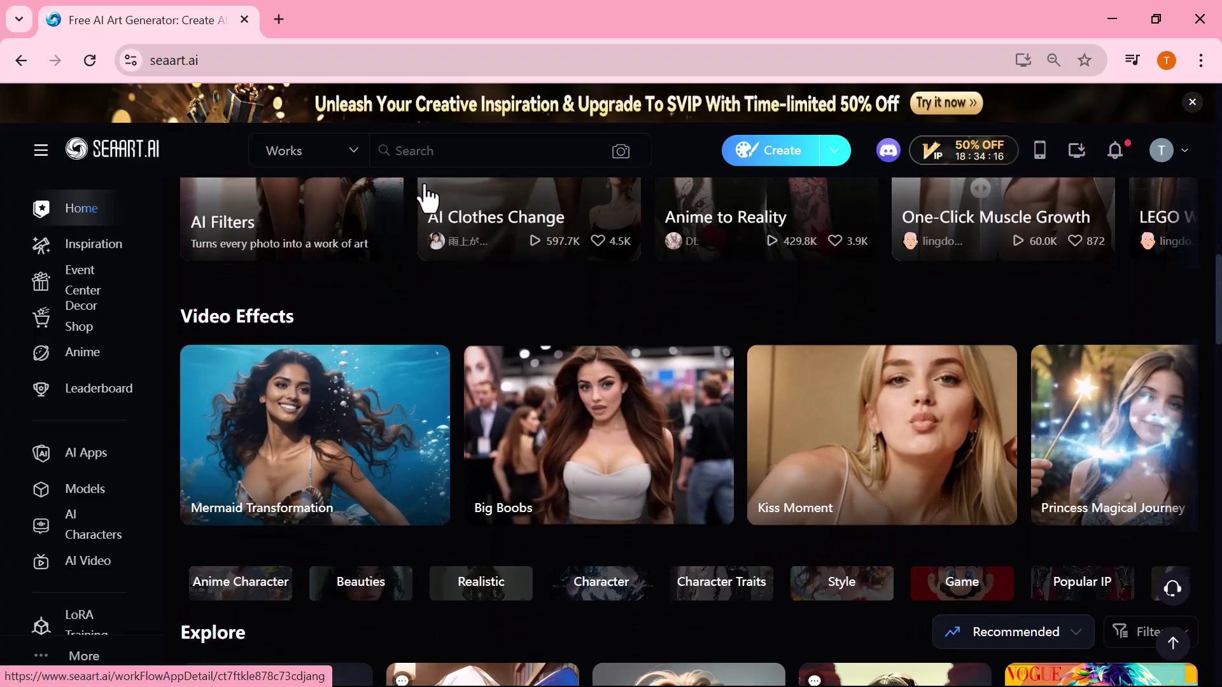
{"action": "scroll", "coordinate": [424, 186], "scroll_direction": "down", "scroll_amount": 7}
{"action": "scroll", "coordinate": [424, 185], "scroll_direction": "down", "scroll_amount": 12}
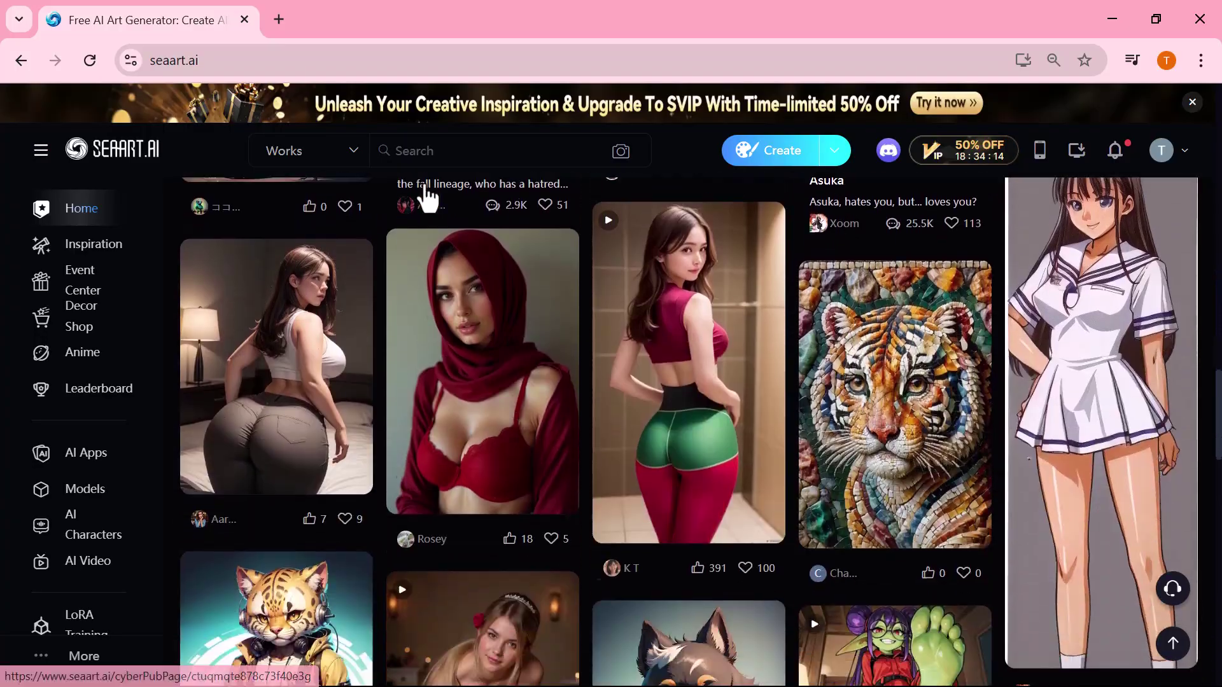
{"action": "scroll", "coordinate": [425, 191], "scroll_direction": "down", "scroll_amount": 7}
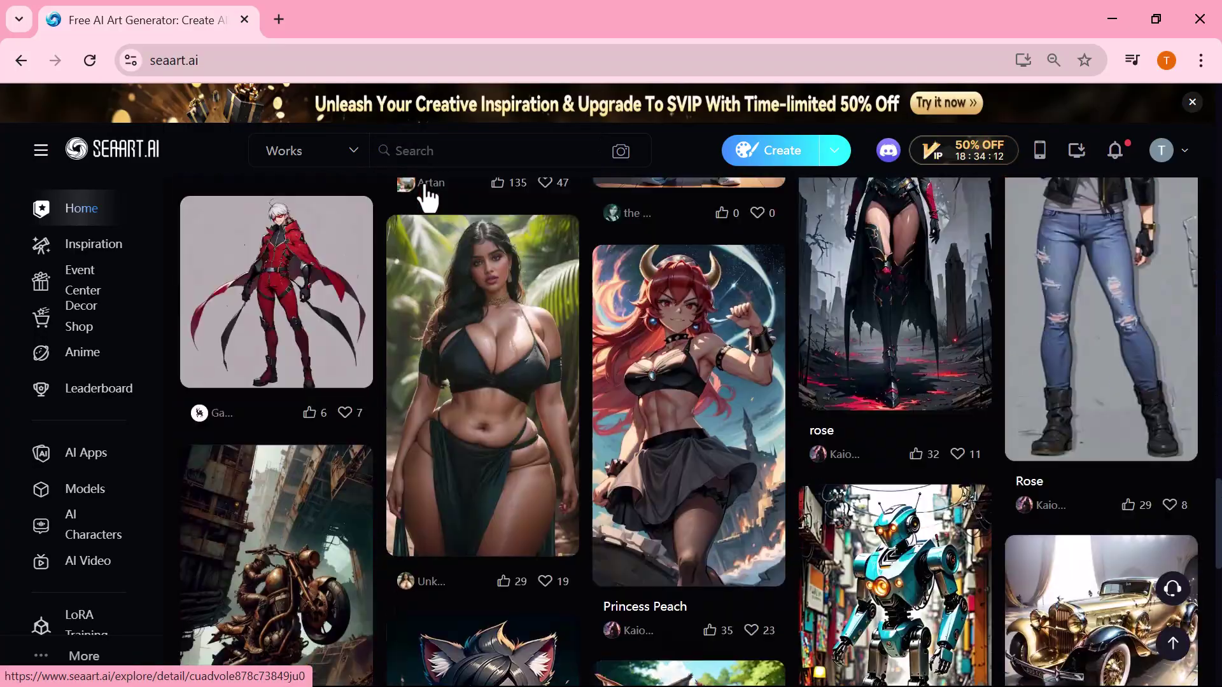
{"action": "scroll", "coordinate": [425, 191], "scroll_direction": "up", "scroll_amount": 11}
{"action": "scroll", "coordinate": [424, 190], "scroll_direction": "up", "scroll_amount": 15}
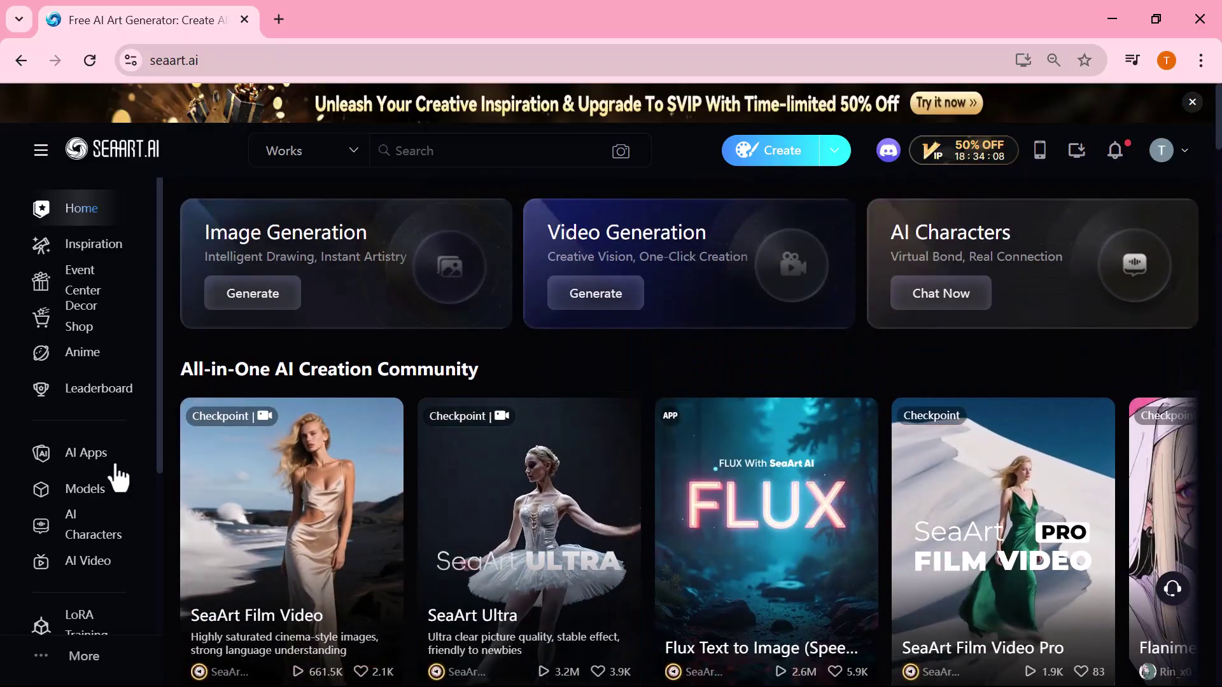
{"action": "left_click", "coordinate": [75, 563]}
Step: In the Text to Image SeaArt Film app, roll random prompts to a 1940 gangster-noir description
{"action": "left_click", "coordinate": [742, 333]}
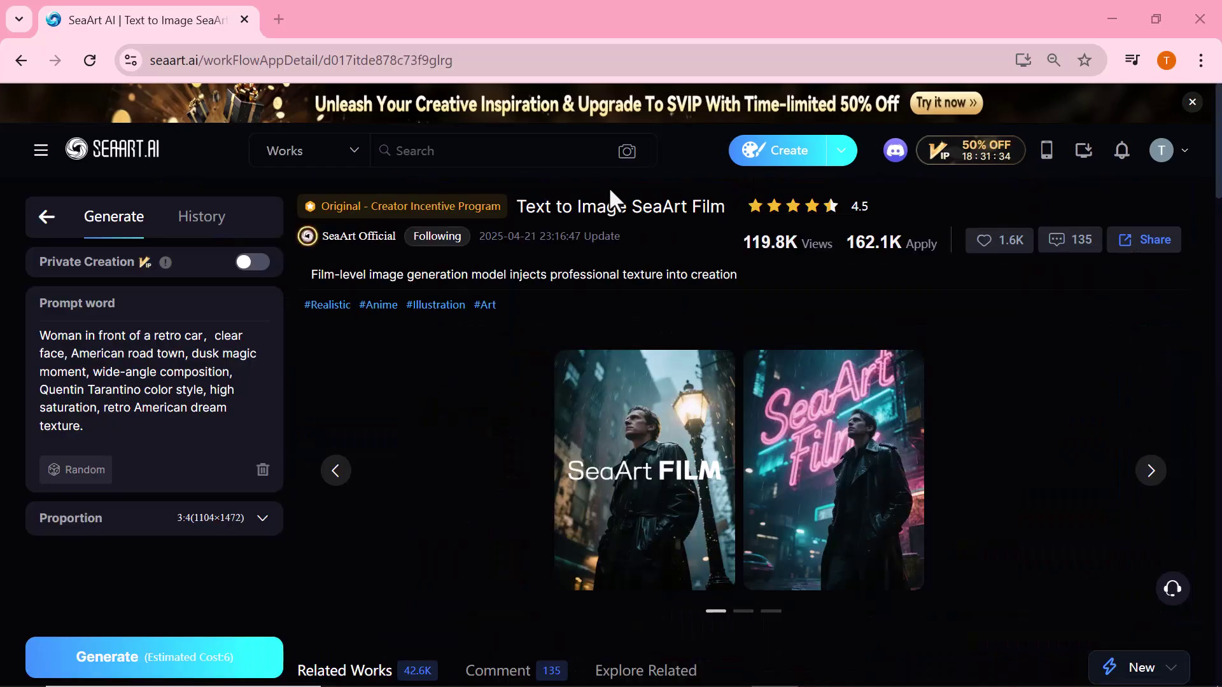
{"action": "left_click", "coordinate": [71, 475]}
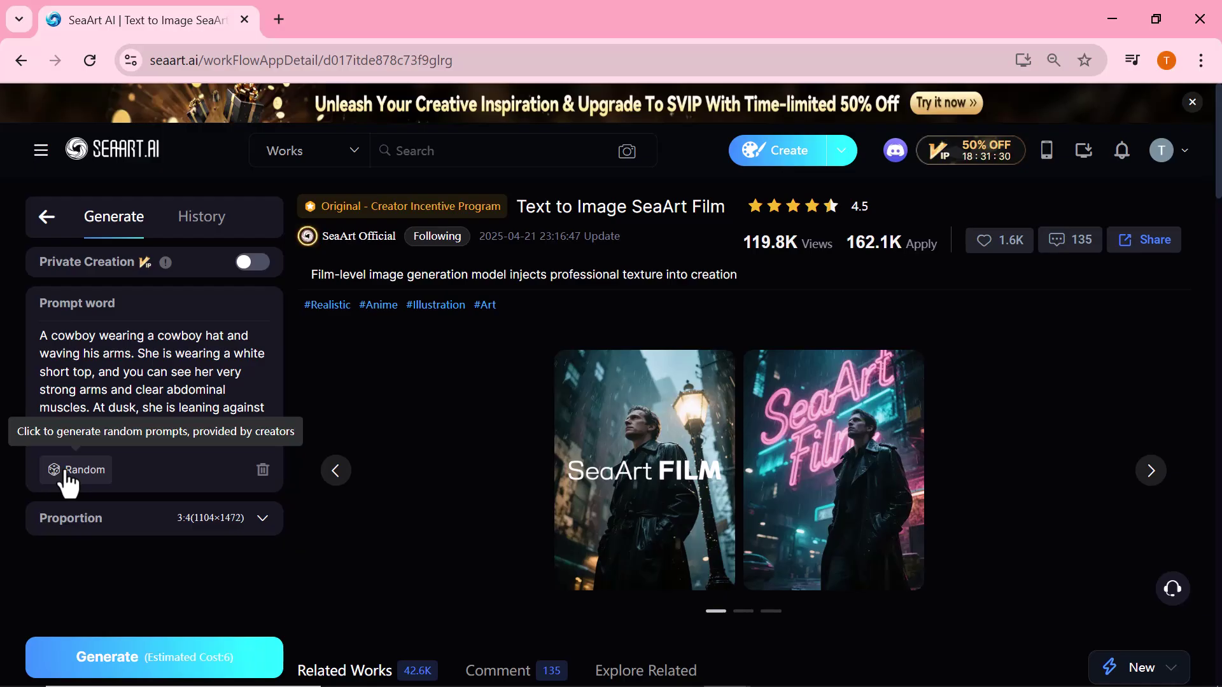
{"action": "left_click", "coordinate": [71, 474]}
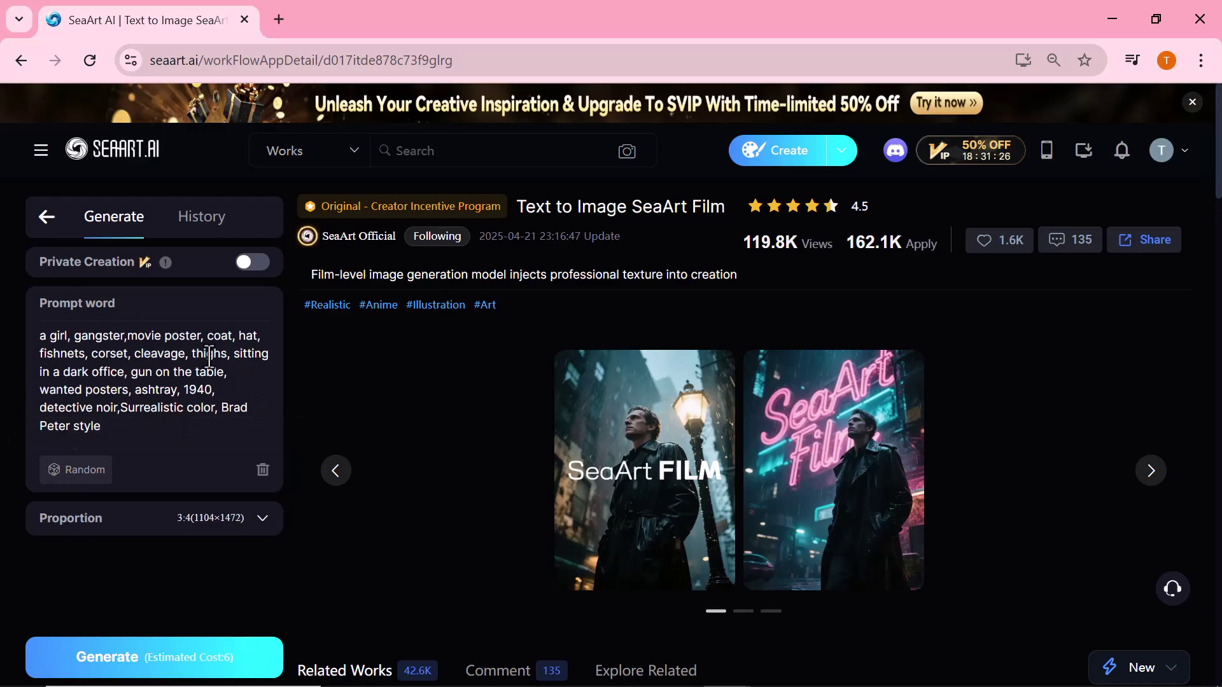
{"action": "scroll", "coordinate": [227, 517], "scroll_direction": "down", "scroll_amount": 2}
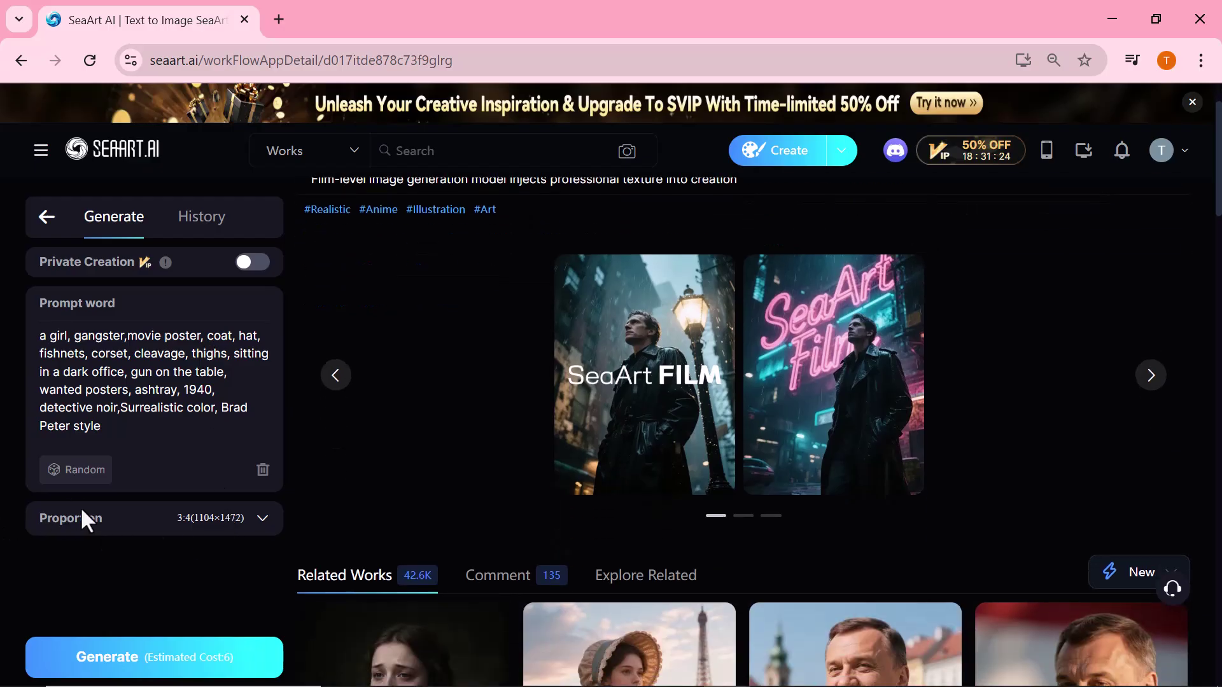
Step: Back on the AI Video page, preview the SeaArt Ultra Pro model's example video
{"action": "key", "text": "alt+Left"}
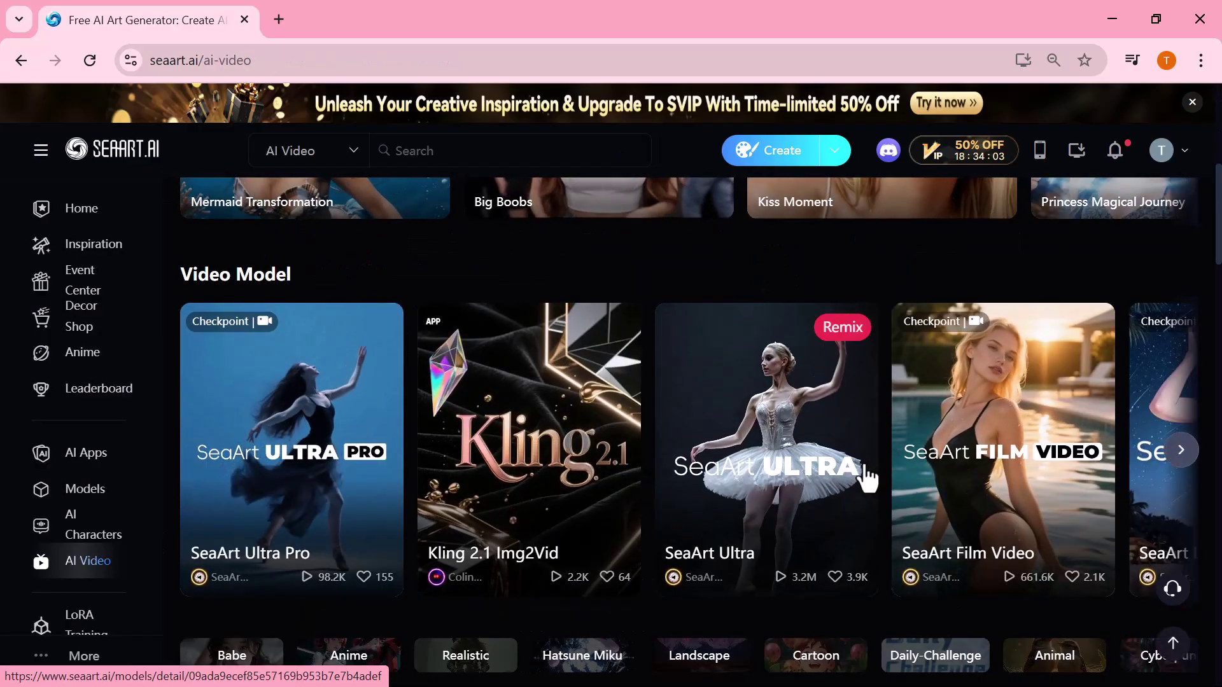
{"action": "mouse_move", "coordinate": [250, 458]}
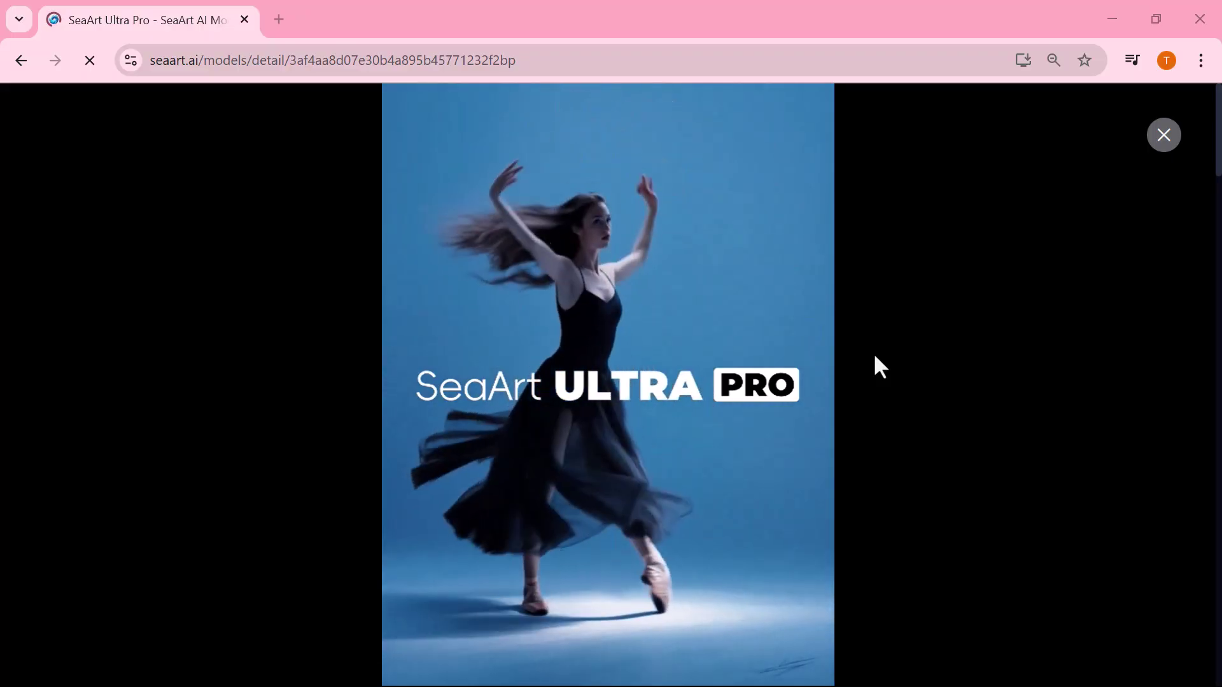
{"action": "scroll", "coordinate": [258, 395], "scroll_direction": "down", "scroll_amount": 1}
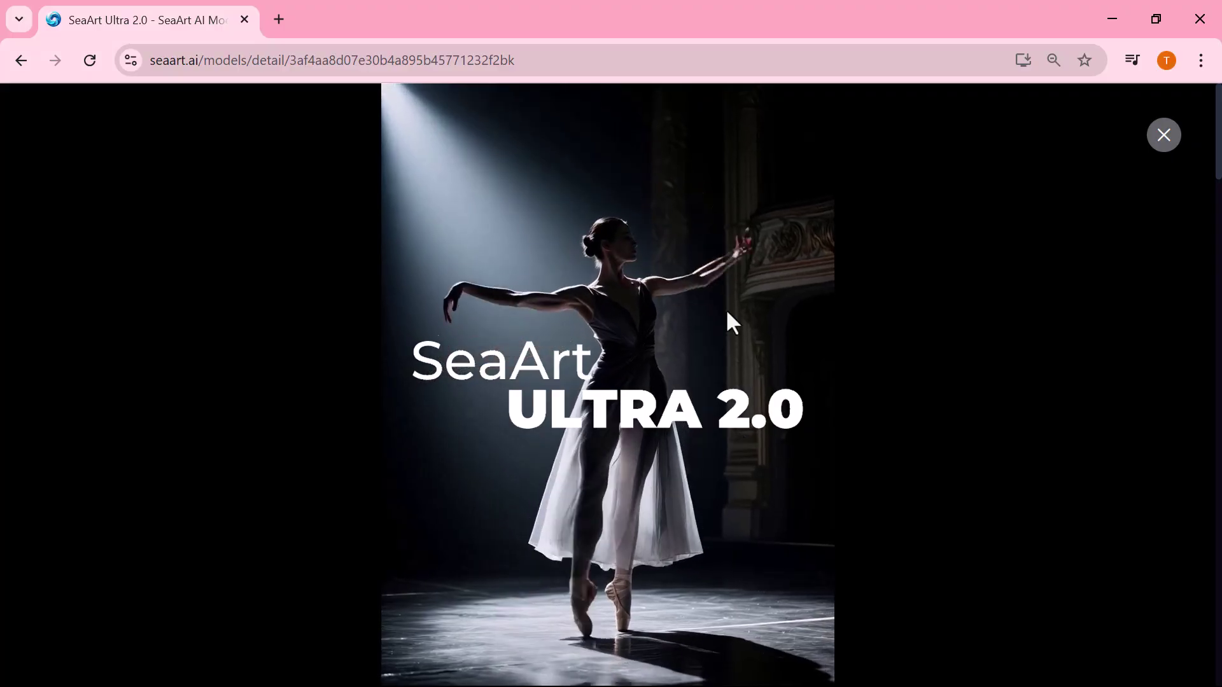
{"action": "left_click", "coordinate": [273, 450]}
Step: Scroll through the Ultra Pro page's example videos, then return to the home page
{"action": "scroll", "coordinate": [273, 448], "scroll_direction": "down", "scroll_amount": 6}
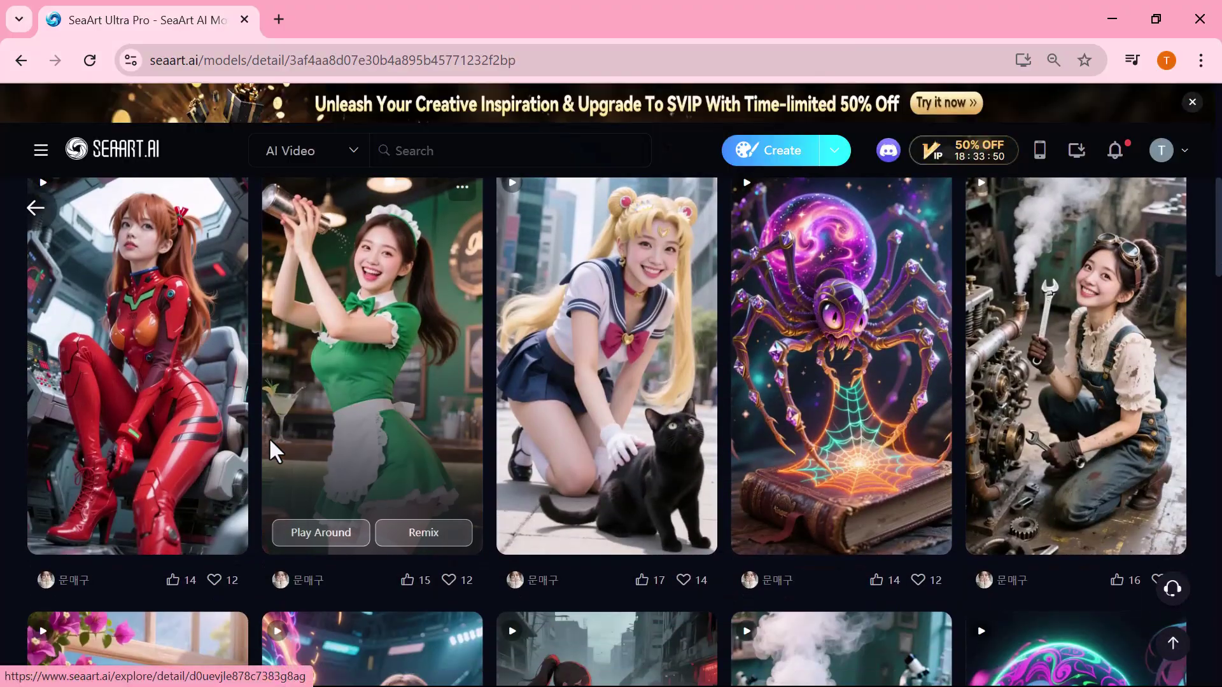
{"action": "scroll", "coordinate": [268, 450], "scroll_direction": "down", "scroll_amount": 10}
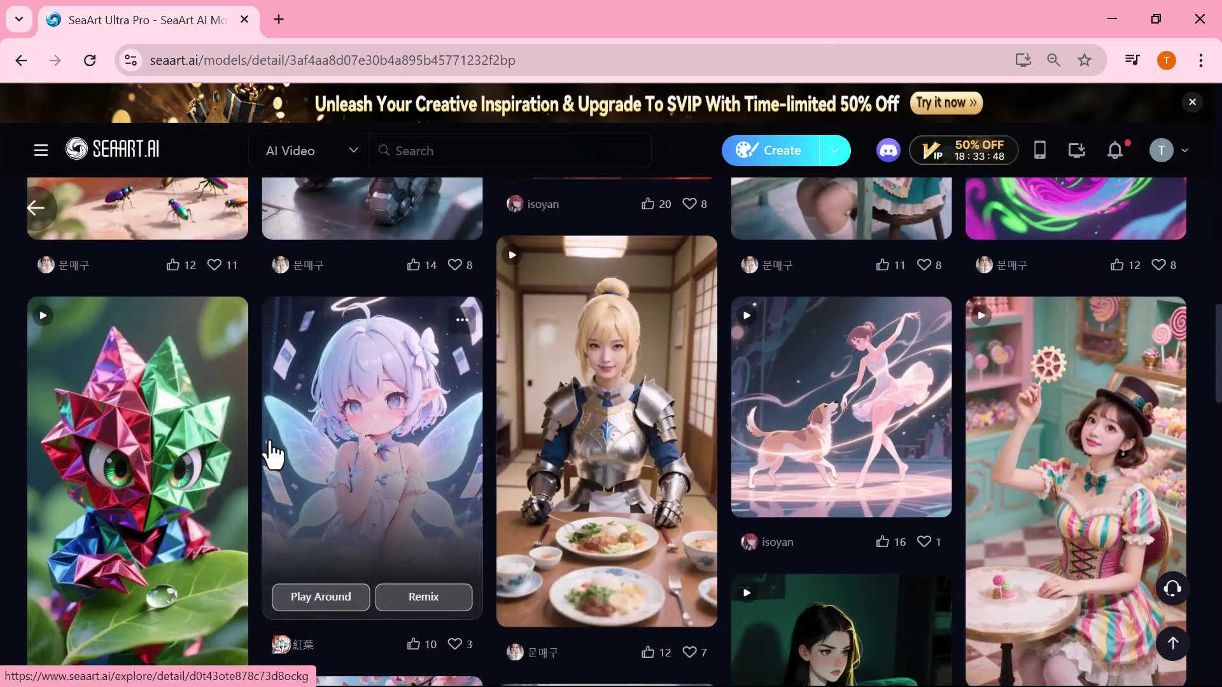
{"action": "scroll", "coordinate": [273, 449], "scroll_direction": "down", "scroll_amount": 10}
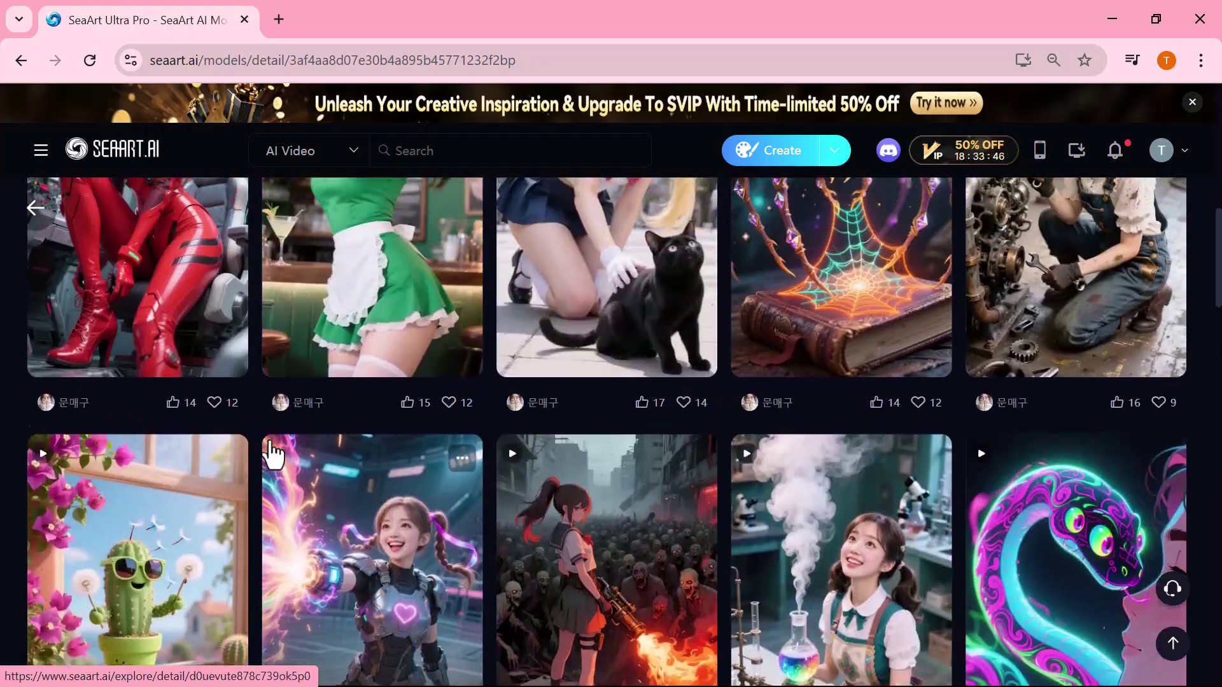
{"action": "key", "text": "alt+Left"}
{"action": "key", "text": "alt+Left"}
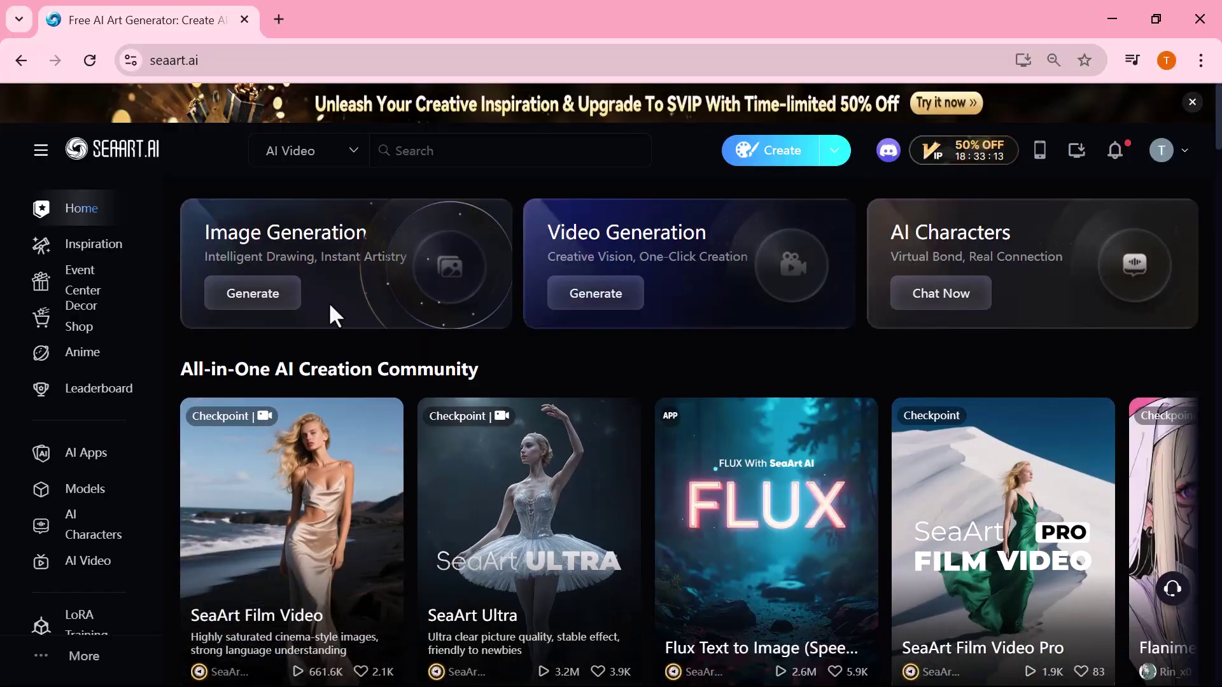
Step: Open the SeaArt Film generator and roll random prompts to a 1940 gangster detective-noir poster girl
{"action": "left_click", "coordinate": [287, 302]}
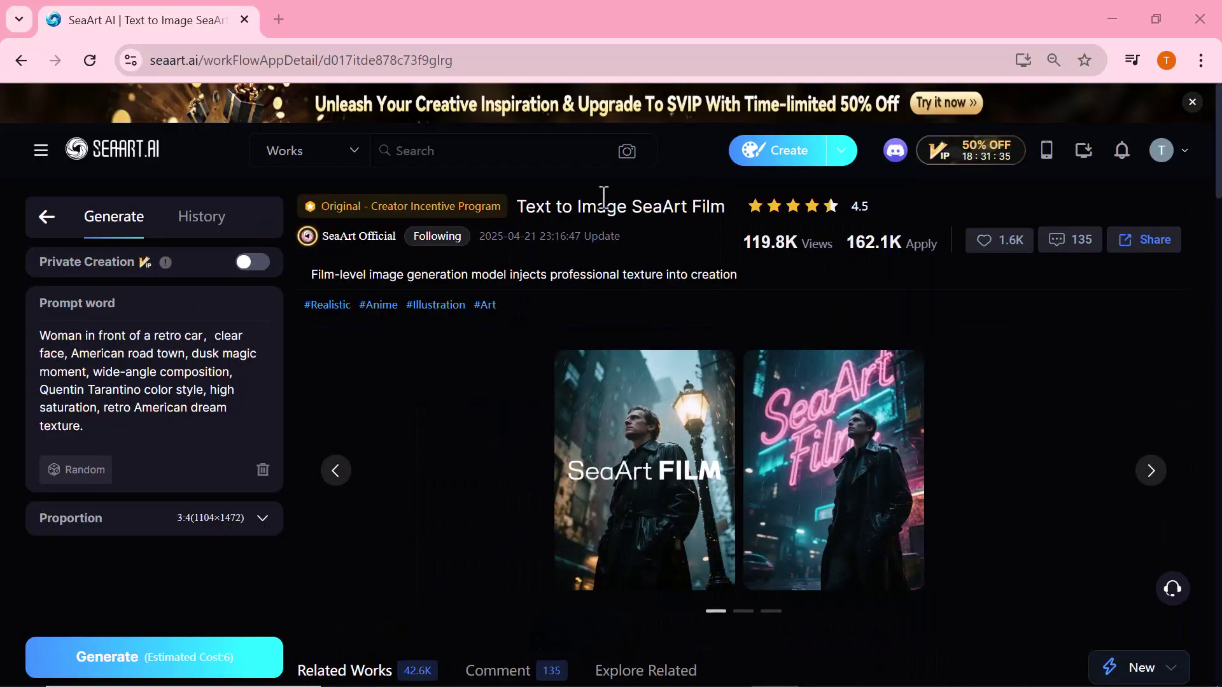
{"action": "left_click", "coordinate": [72, 472]}
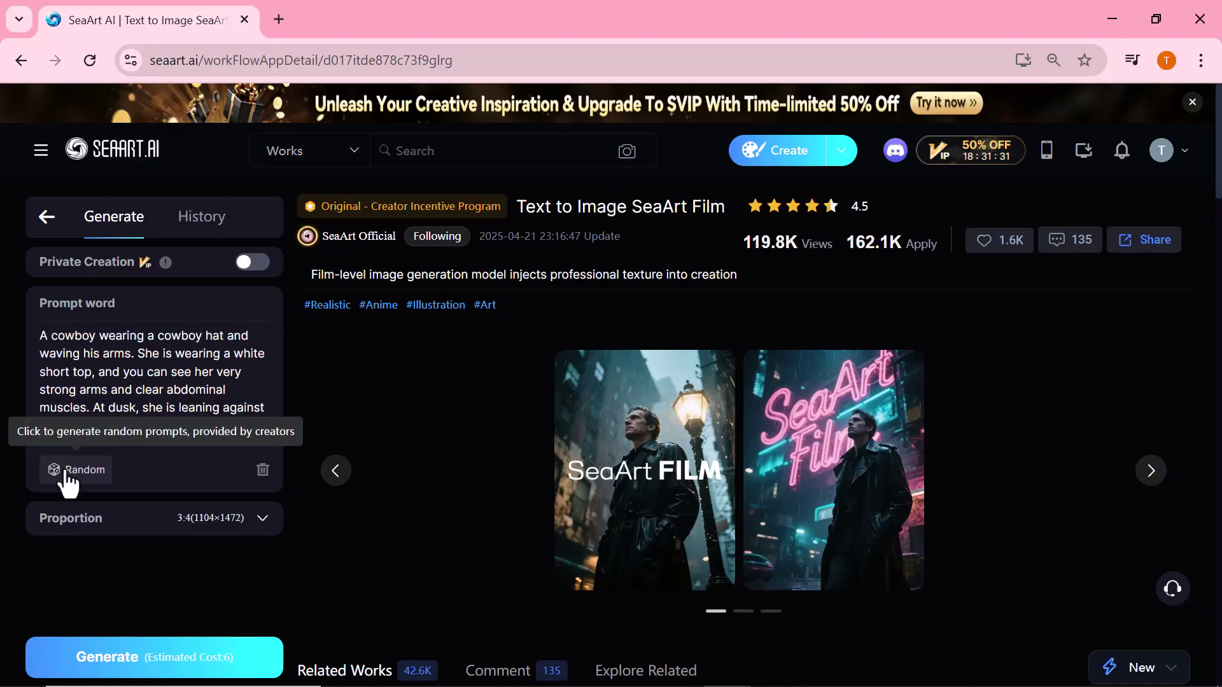
{"action": "left_click", "coordinate": [57, 474]}
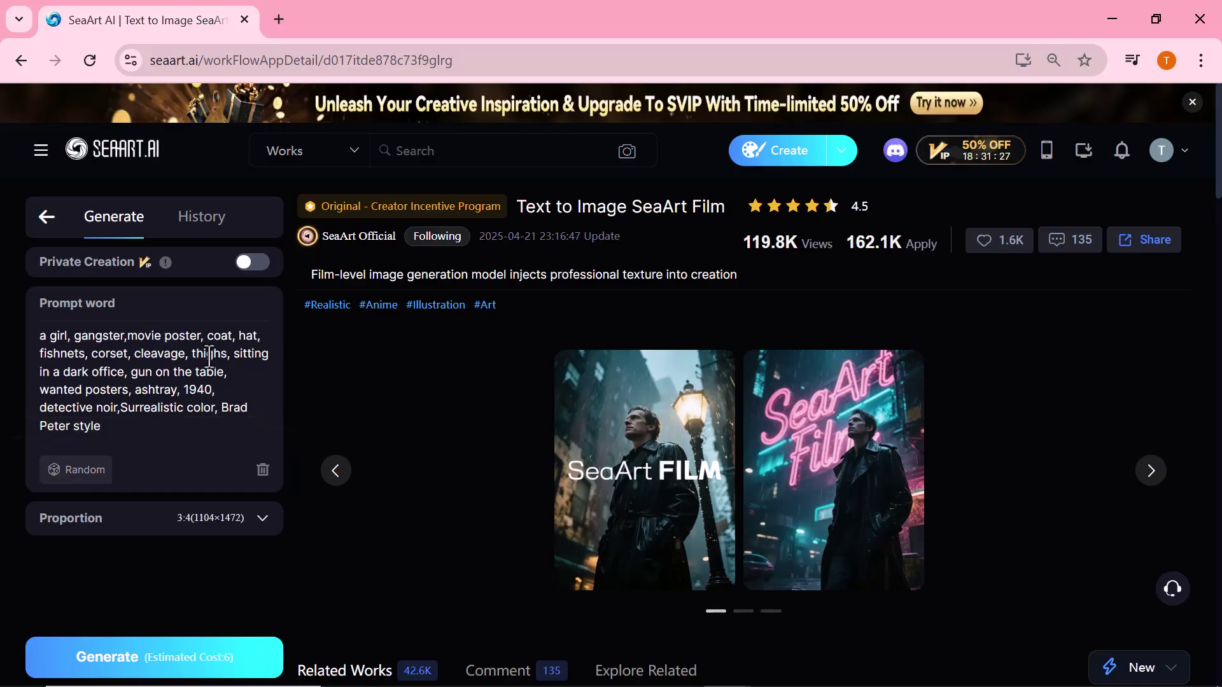
{"action": "scroll", "coordinate": [231, 519], "scroll_direction": "down", "scroll_amount": 2}
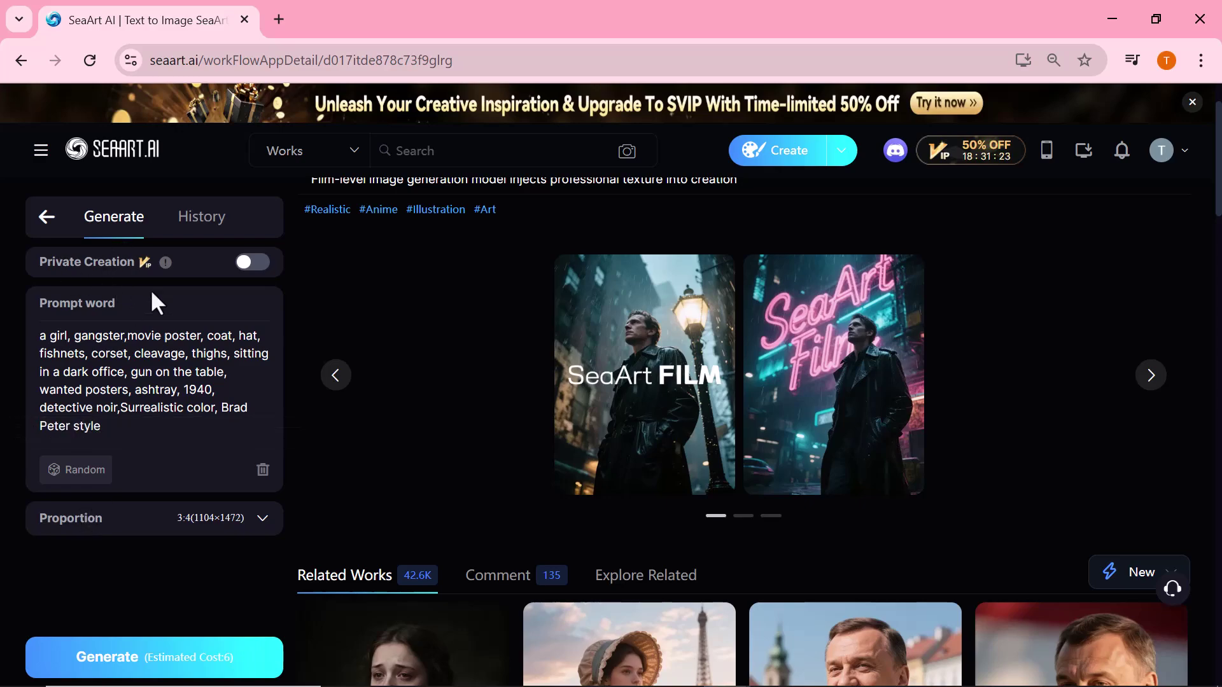
Step: Keep the 3:4 proportion and generate the gangster-girl noir movie poster image
{"action": "left_click", "coordinate": [258, 531]}
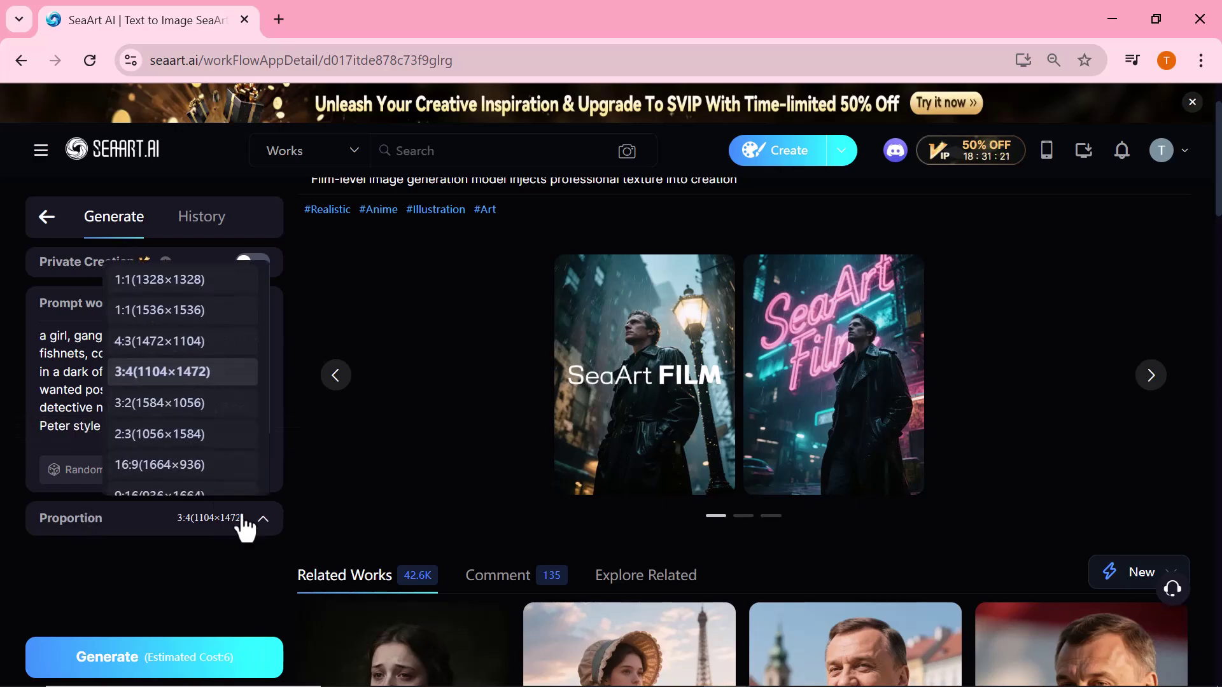
{"action": "scroll", "coordinate": [212, 322], "scroll_direction": "up", "scroll_amount": 2}
{"action": "scroll", "coordinate": [217, 346], "scroll_direction": "down", "scroll_amount": 1}
{"action": "scroll", "coordinate": [214, 382], "scroll_direction": "down", "scroll_amount": 2}
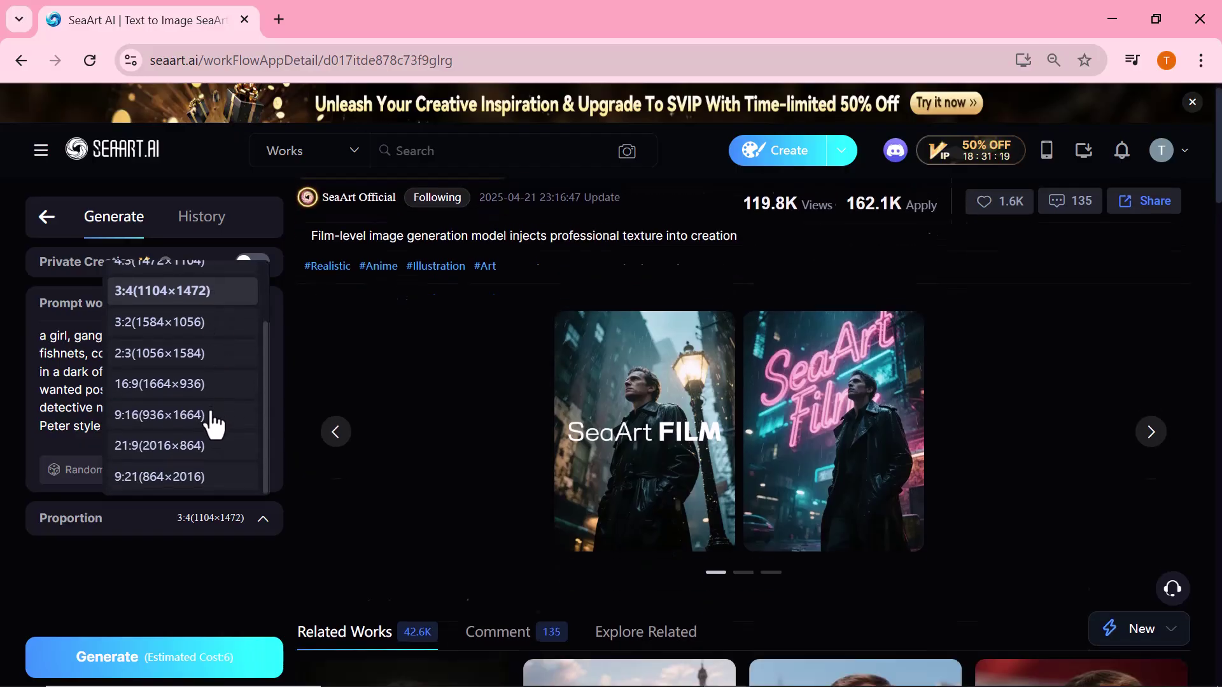
{"action": "scroll", "coordinate": [213, 445], "scroll_direction": "up", "scroll_amount": 2}
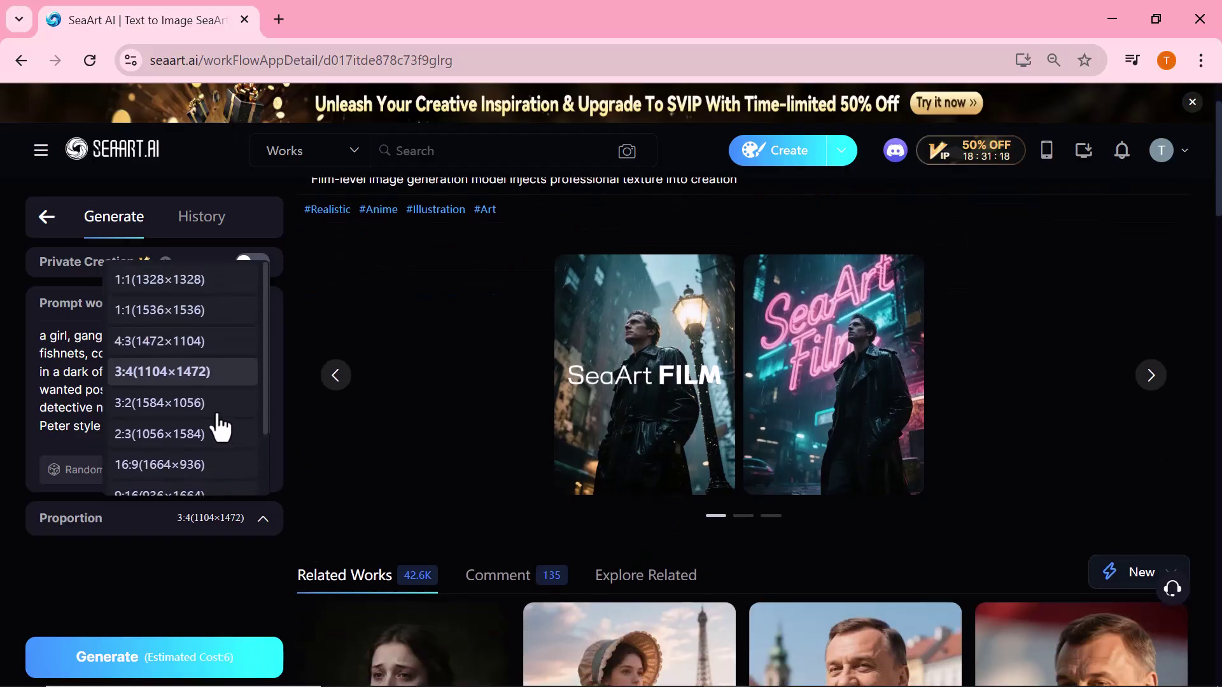
{"action": "left_click", "coordinate": [327, 324]}
{"action": "scroll", "coordinate": [96, 662], "scroll_direction": "down", "scroll_amount": 3}
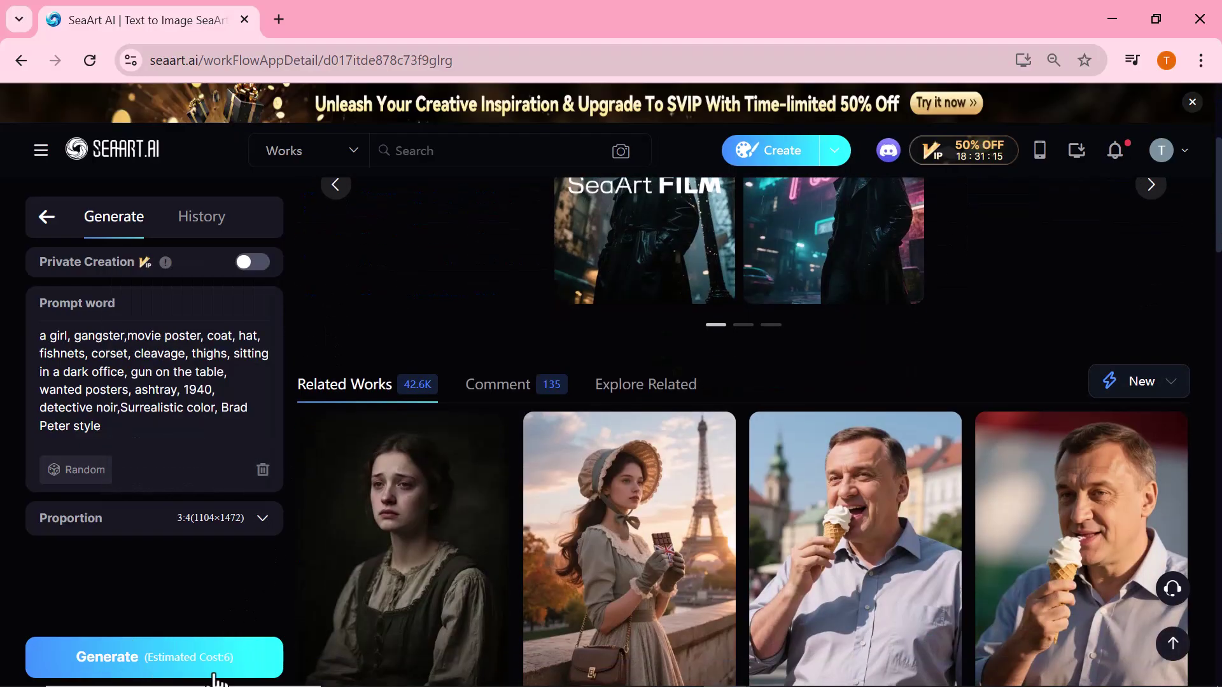
{"action": "left_click", "coordinate": [215, 674]}
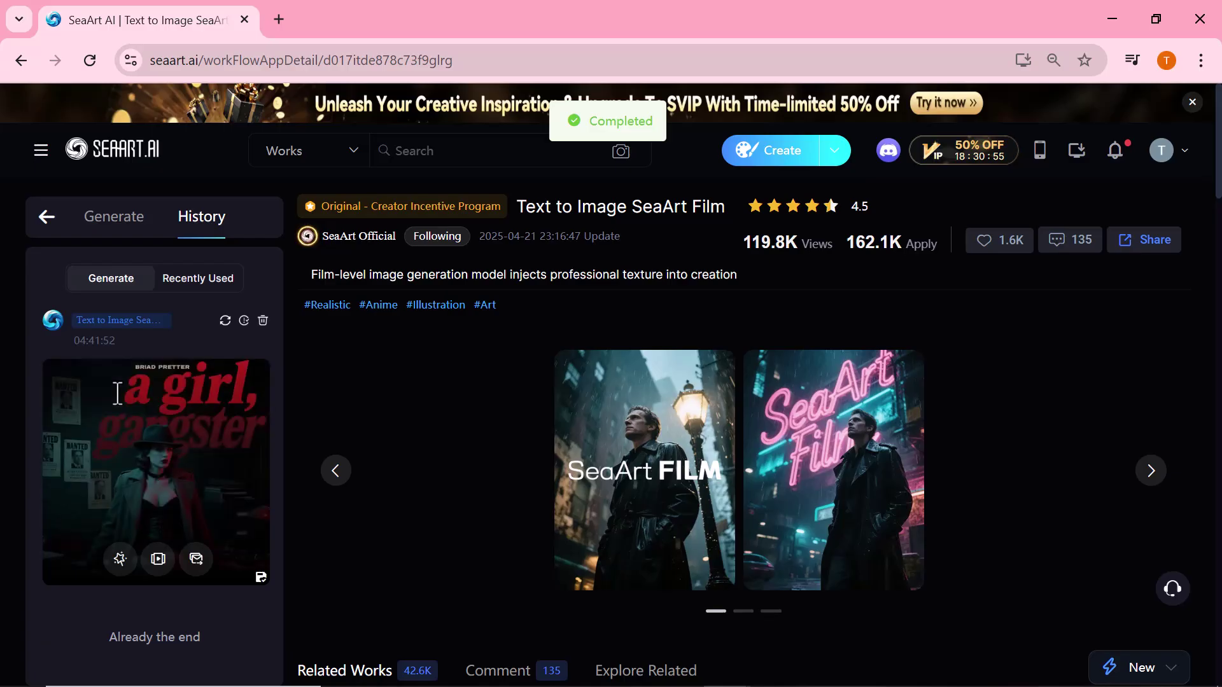
{"action": "left_click", "coordinate": [156, 494]}
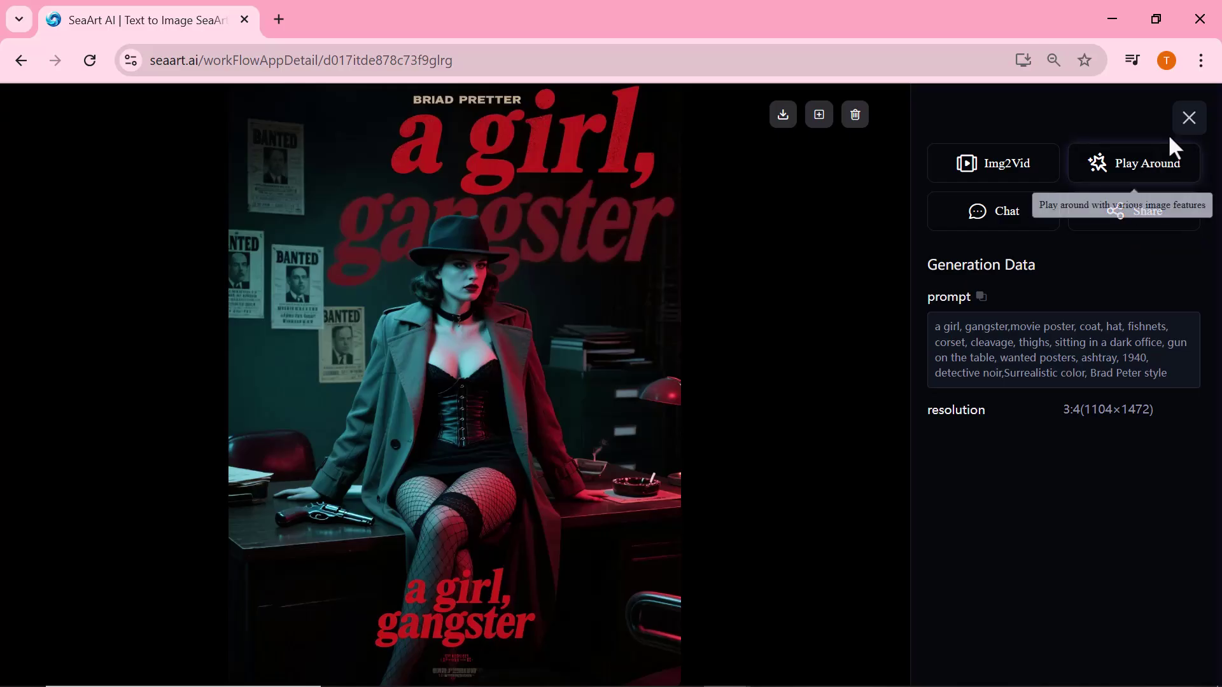
{"action": "left_click", "coordinate": [1189, 120]}
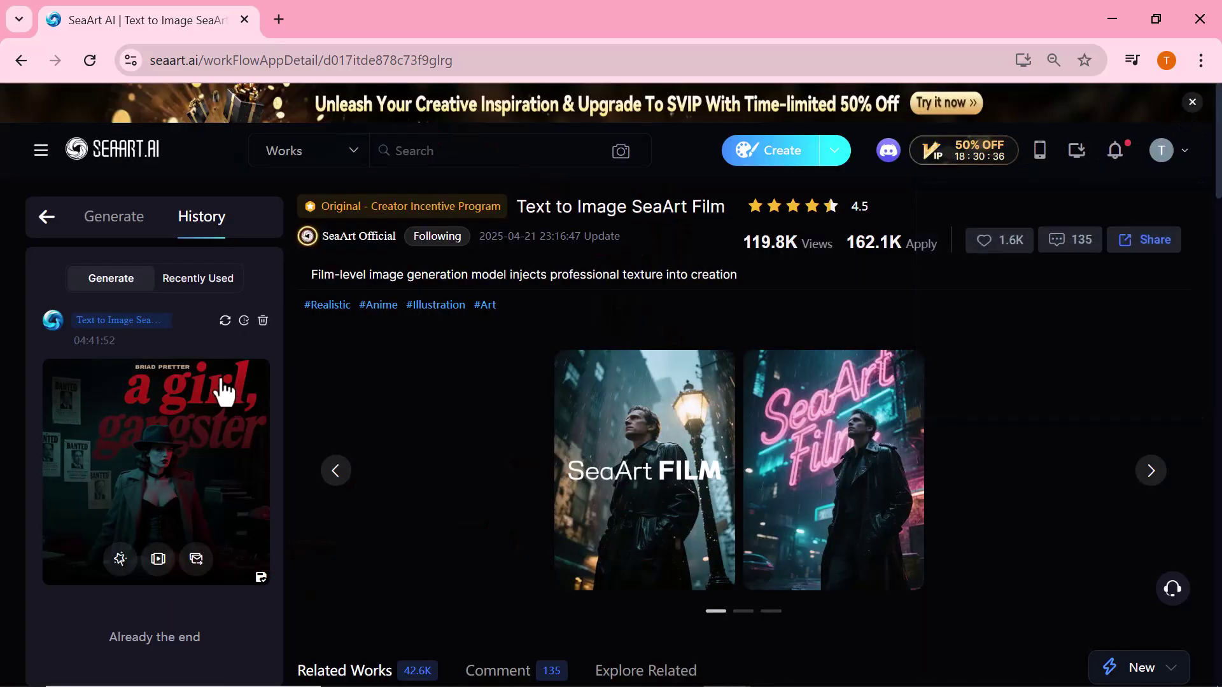
Step: Roll random prompts to a woman before a retro car at dusk and generate that image
{"action": "left_click", "coordinate": [111, 220]}
{"action": "left_click", "coordinate": [88, 474]}
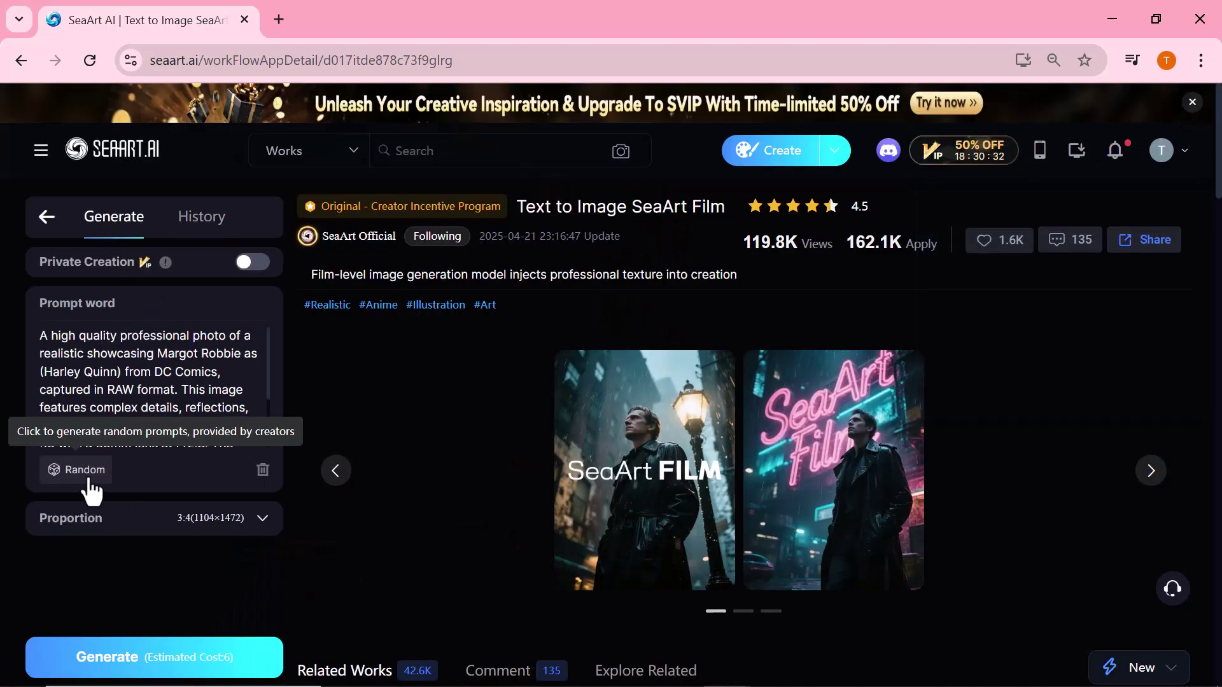
{"action": "left_click", "coordinate": [89, 480]}
{"action": "left_click", "coordinate": [89, 480]}
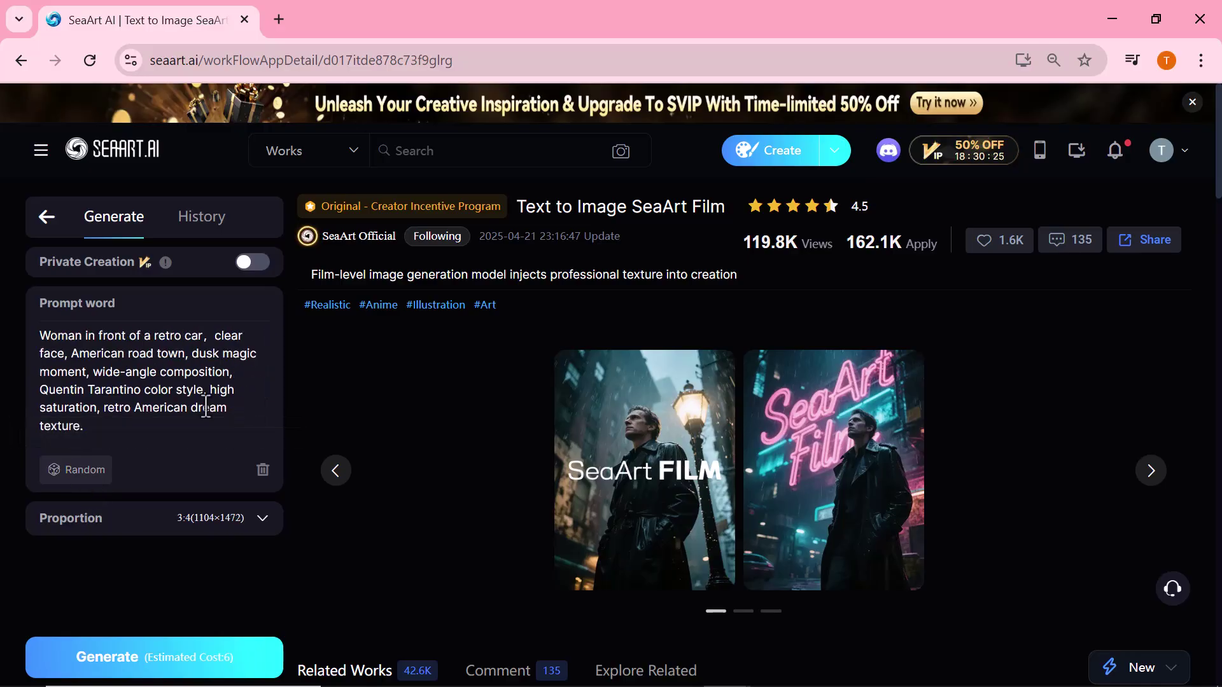
{"action": "left_click", "coordinate": [149, 659]}
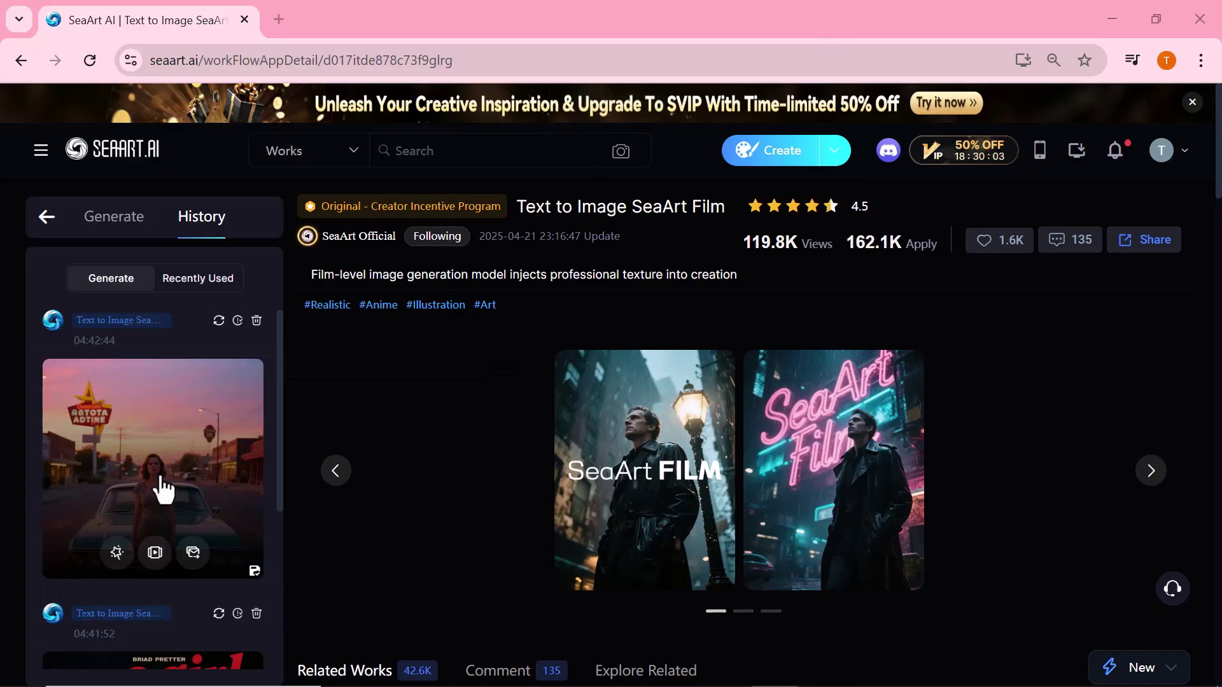
Step: Open the retro-car woman image full screen, zoom in, then zoom back out
{"action": "left_click", "coordinate": [168, 478]}
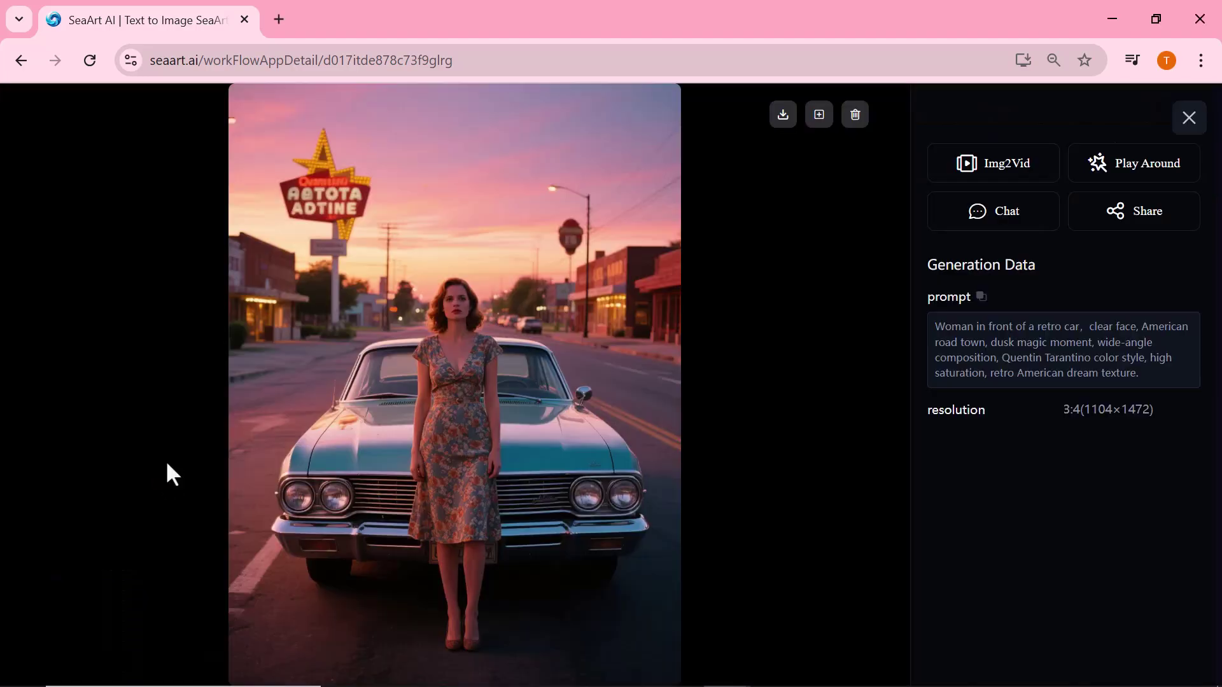
{"action": "left_click", "coordinate": [451, 396]}
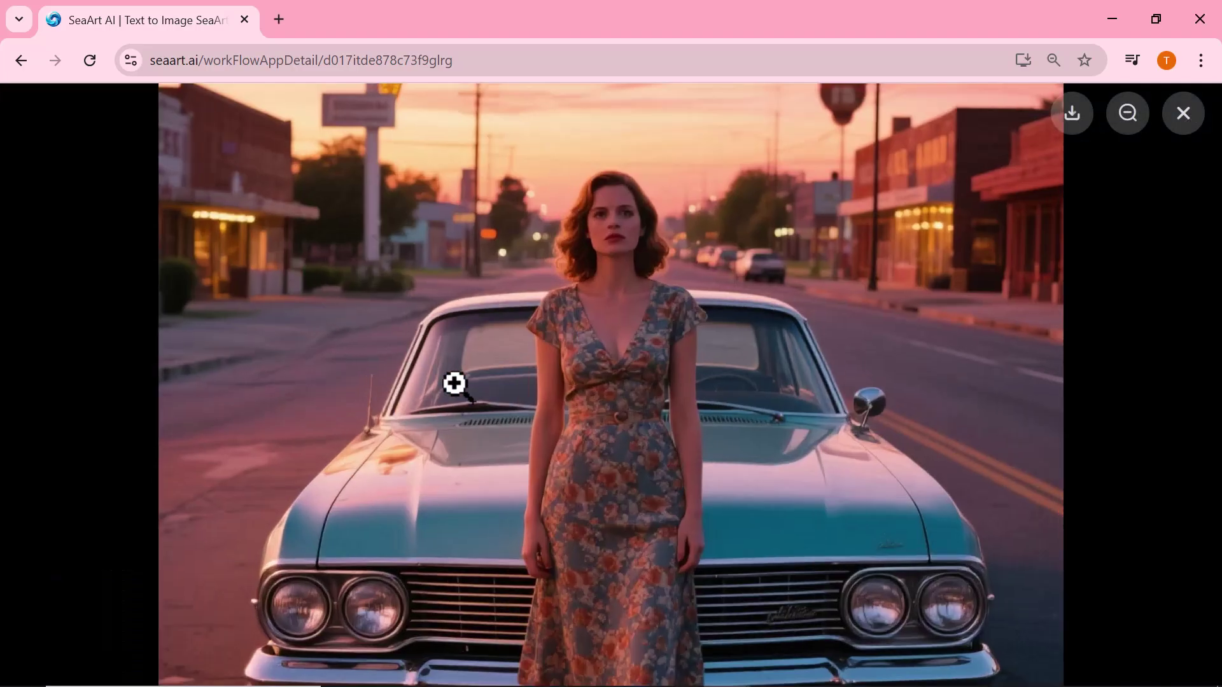
{"action": "left_click", "coordinate": [453, 384]}
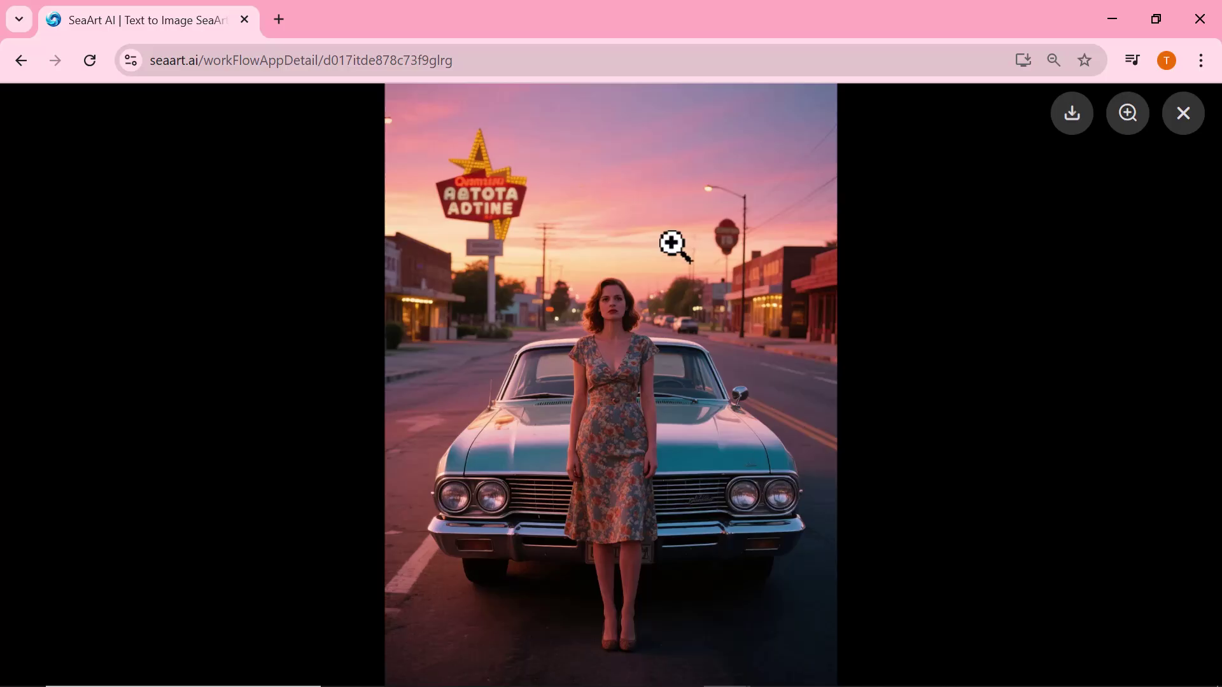
Step: Send the retro-car image to Img2Vid with SeaArt Ultra Pro, Quality mode, 10s, and generate
{"action": "left_click", "coordinate": [1183, 114]}
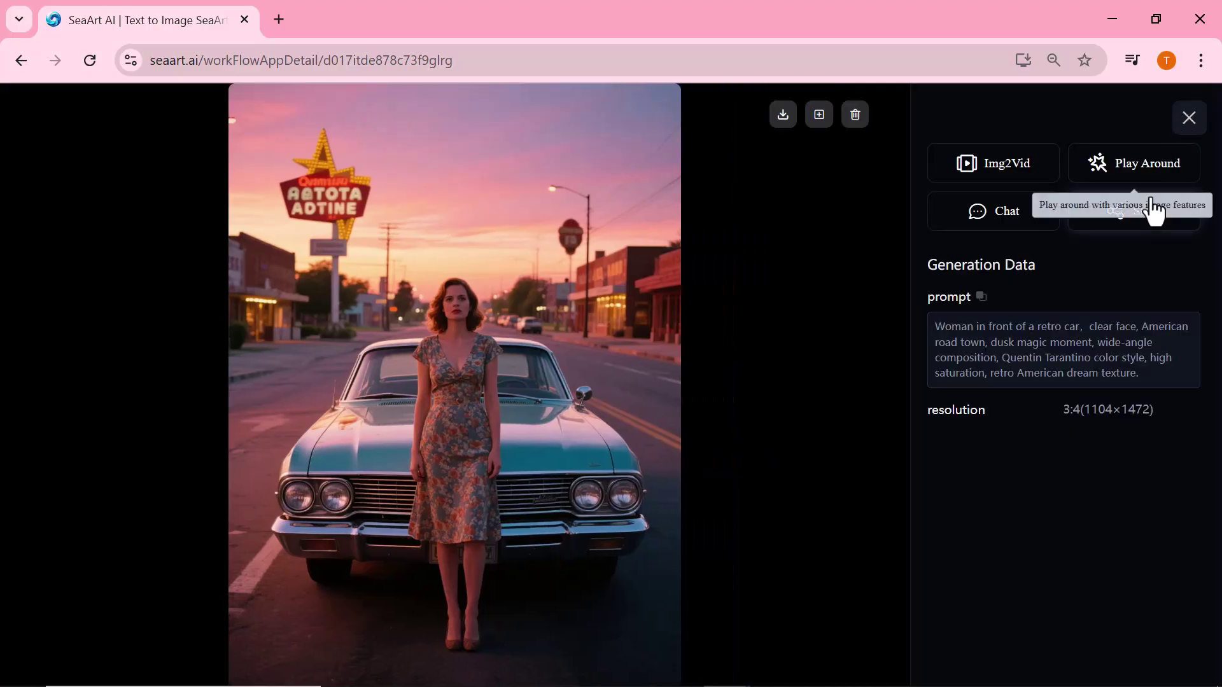
{"action": "left_click", "coordinate": [1005, 173]}
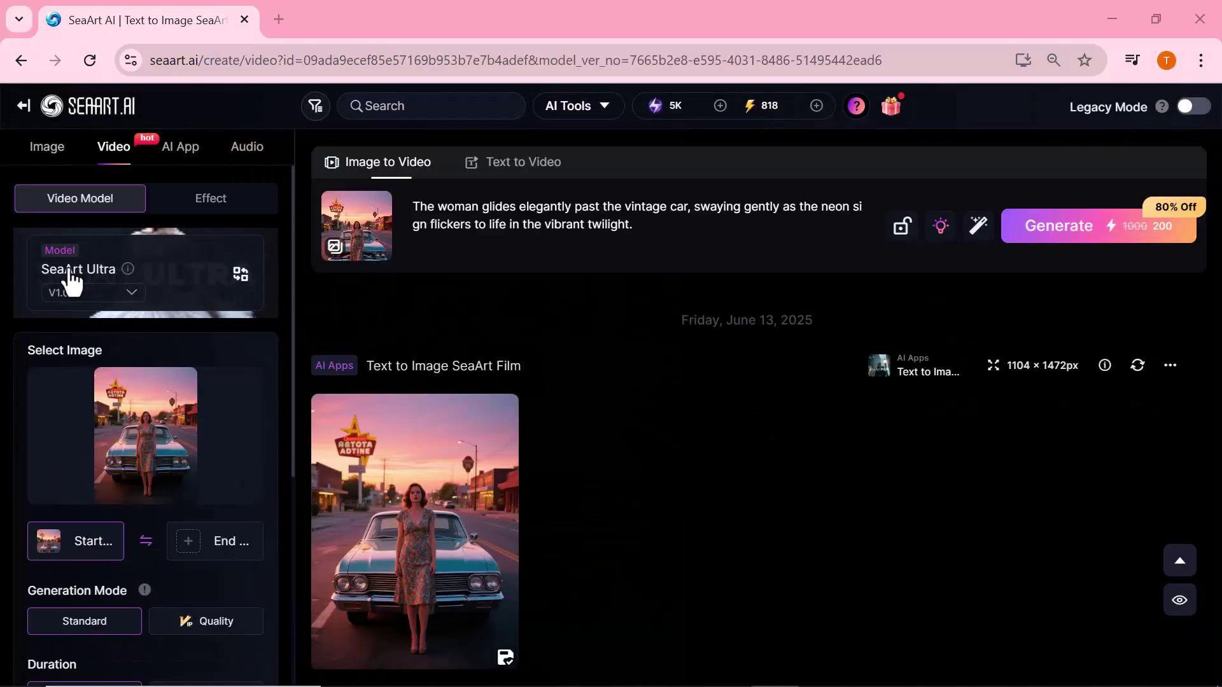
{"action": "left_click", "coordinate": [144, 267]}
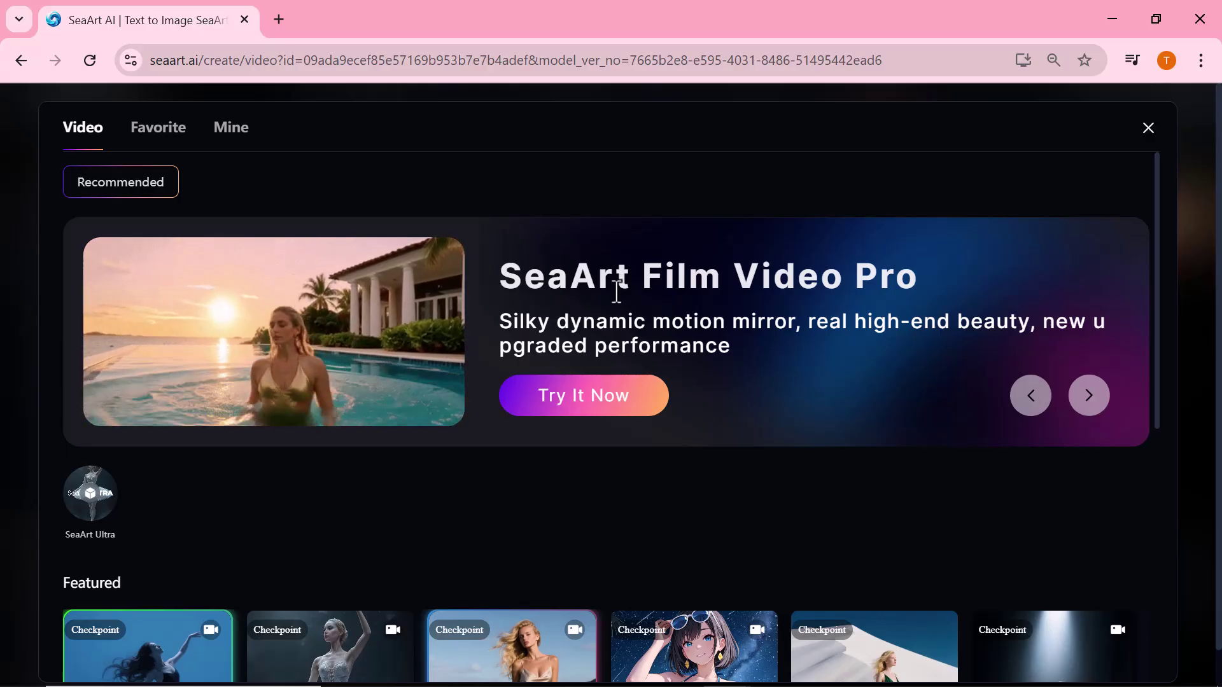
{"action": "scroll", "coordinate": [616, 291], "scroll_direction": "down", "scroll_amount": 3}
{"action": "scroll", "coordinate": [616, 290], "scroll_direction": "down", "scroll_amount": 2}
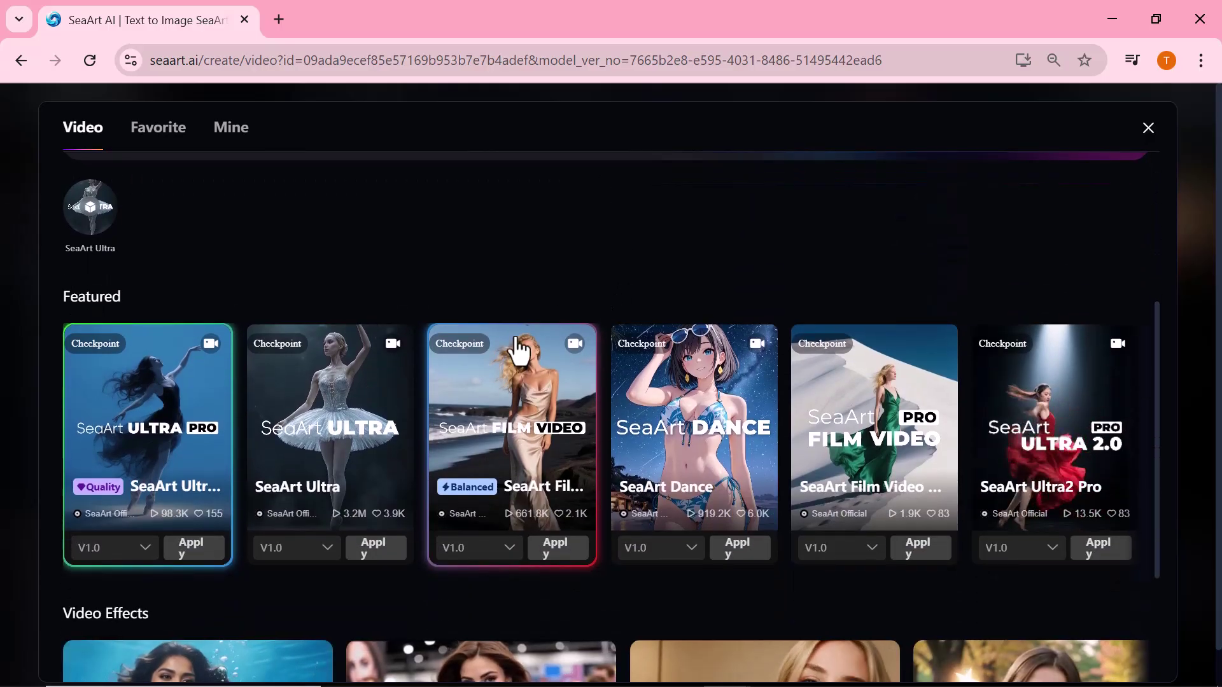
{"action": "left_click", "coordinate": [180, 411]}
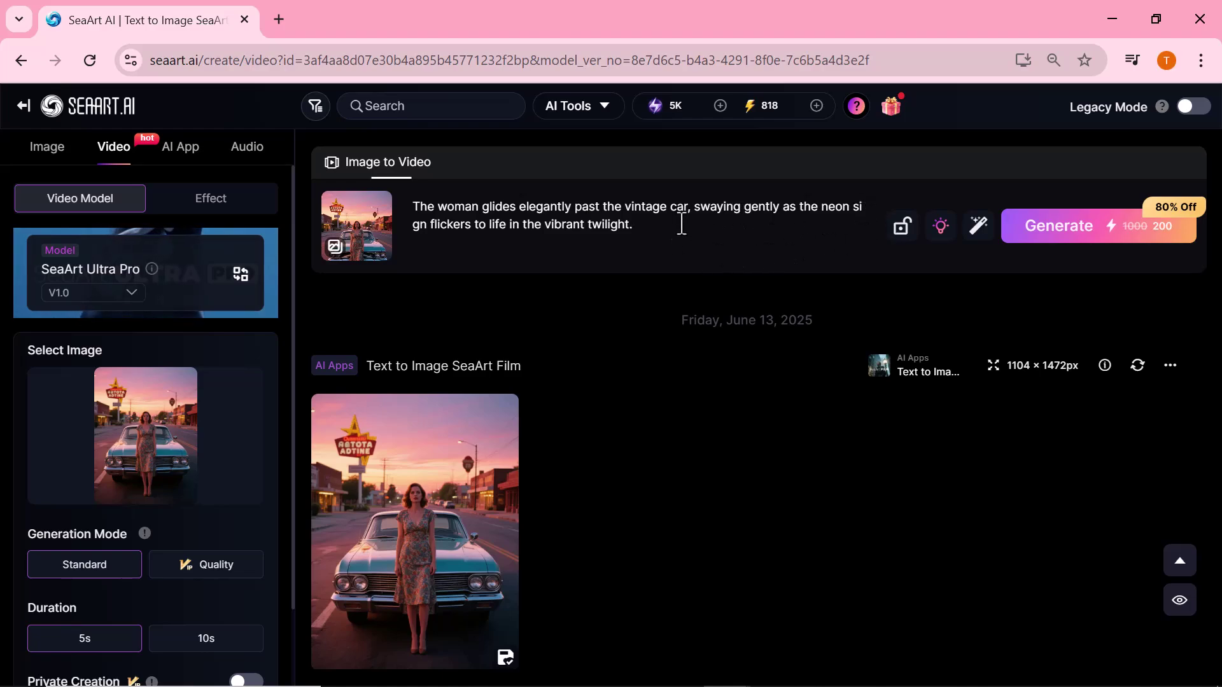
{"action": "scroll", "coordinate": [122, 559], "scroll_direction": "down", "scroll_amount": 2}
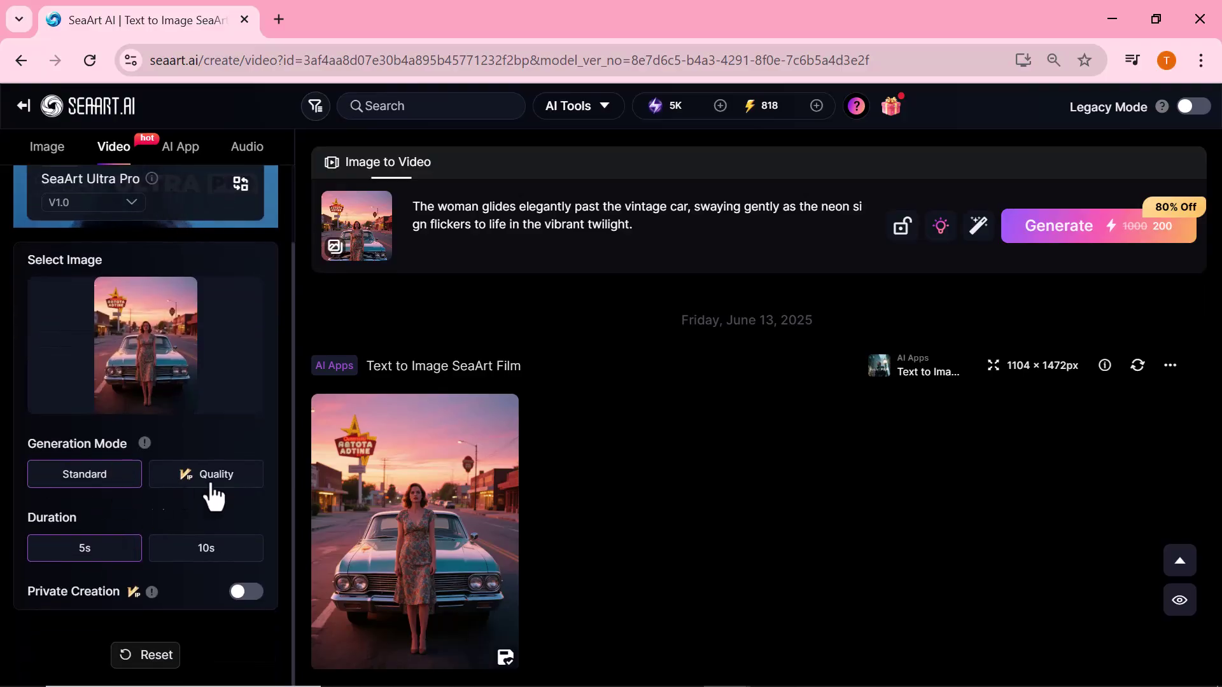
{"action": "left_click", "coordinate": [210, 481]}
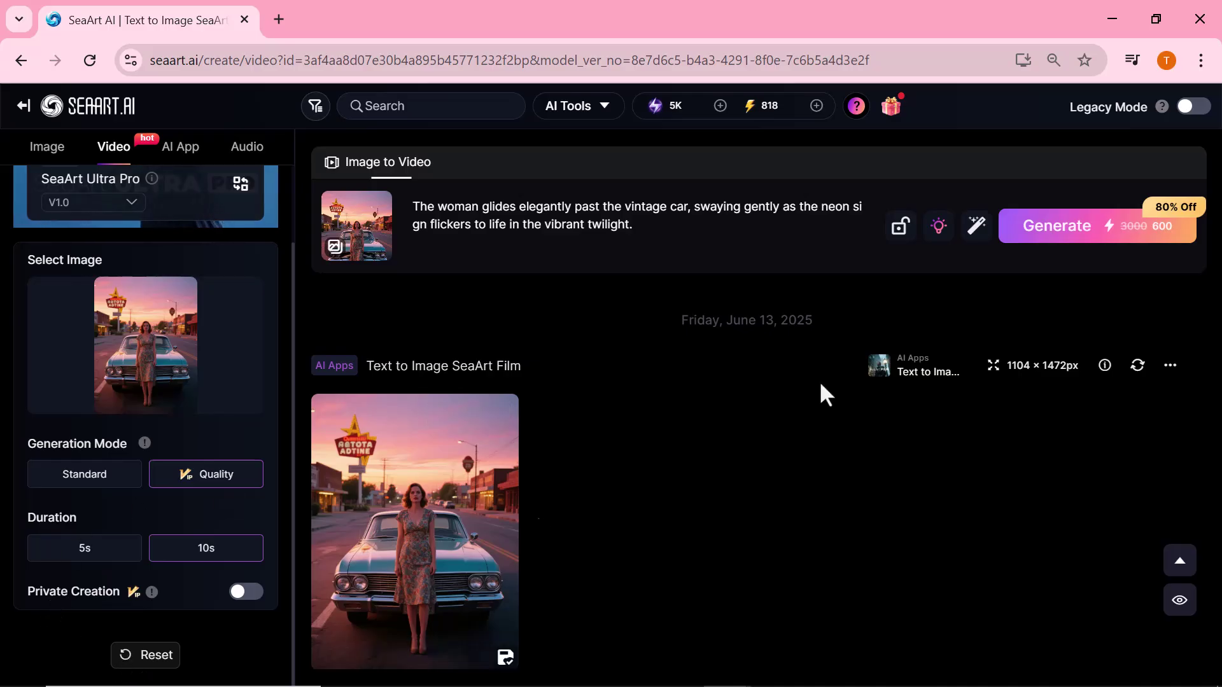
{"action": "left_click", "coordinate": [1058, 240]}
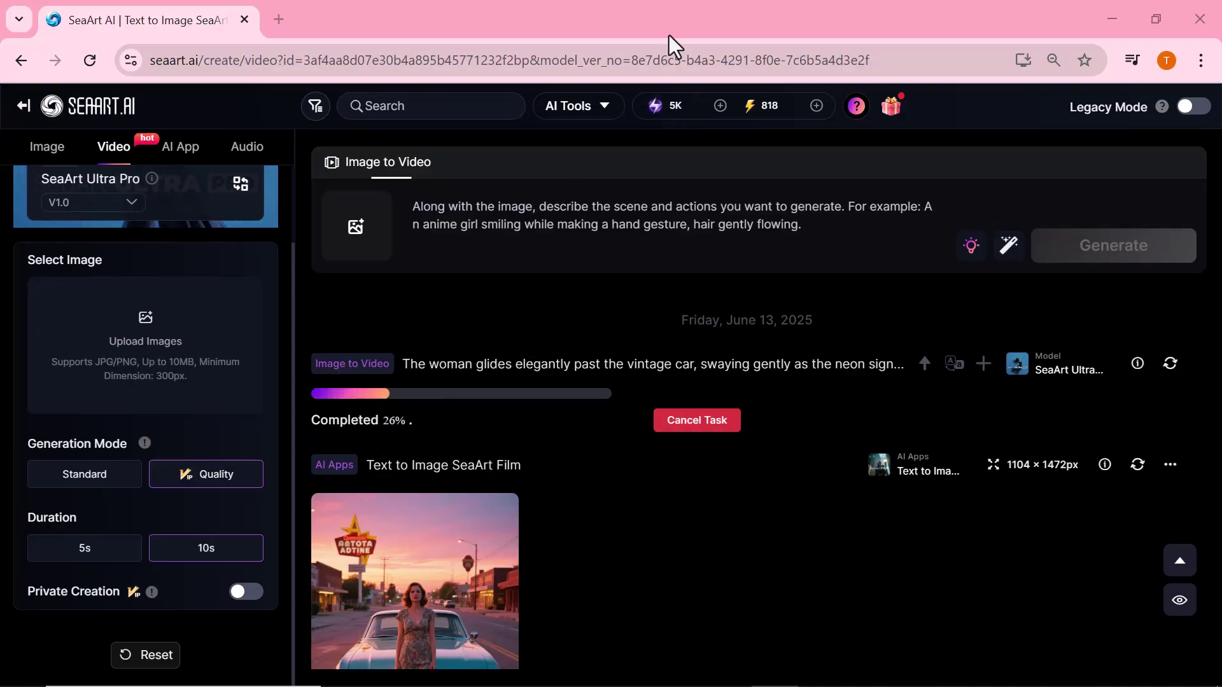
{"action": "mouse_move", "coordinate": [386, 536]}
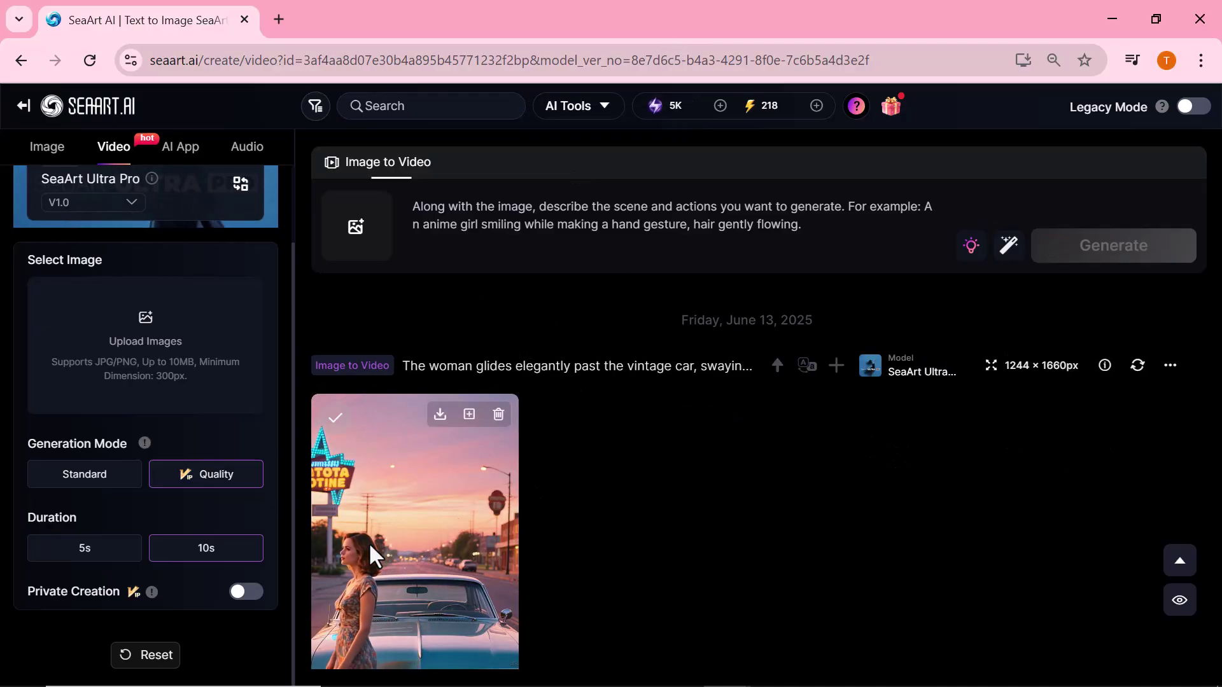
{"action": "left_click", "coordinate": [370, 545]}
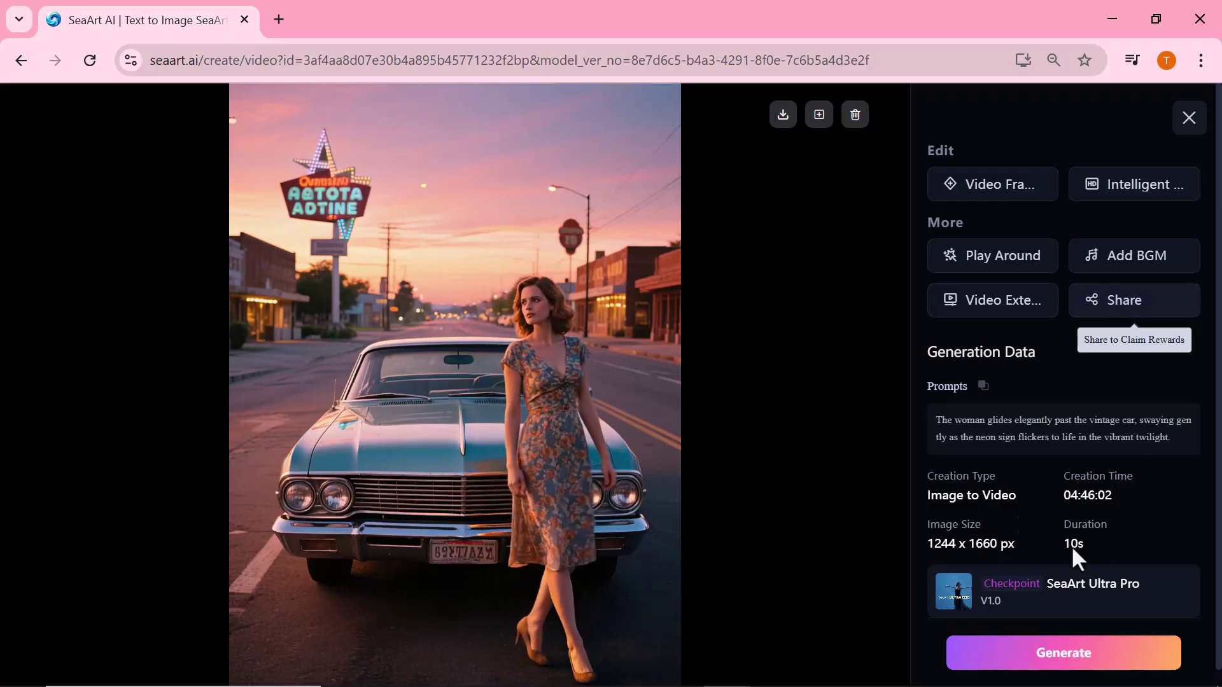
{"action": "left_click", "coordinate": [1191, 133]}
{"action": "scroll", "coordinate": [643, 539], "scroll_direction": "down", "scroll_amount": 2}
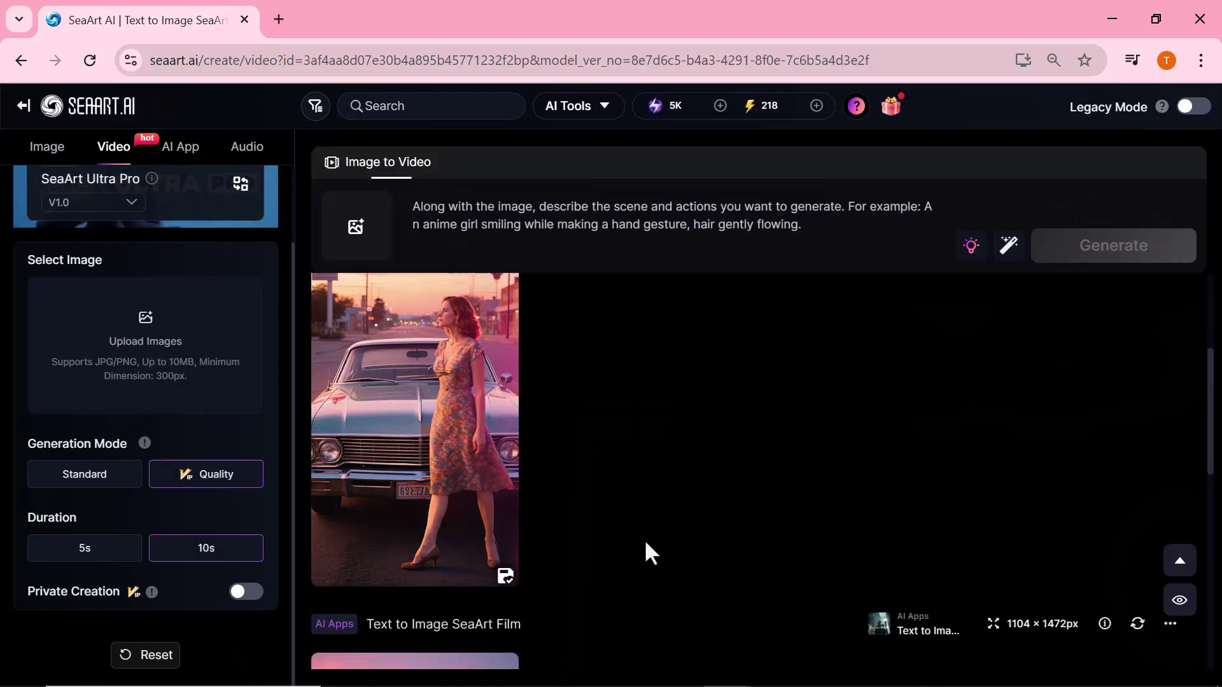
{"action": "scroll", "coordinate": [644, 539], "scroll_direction": "down", "scroll_amount": 10}
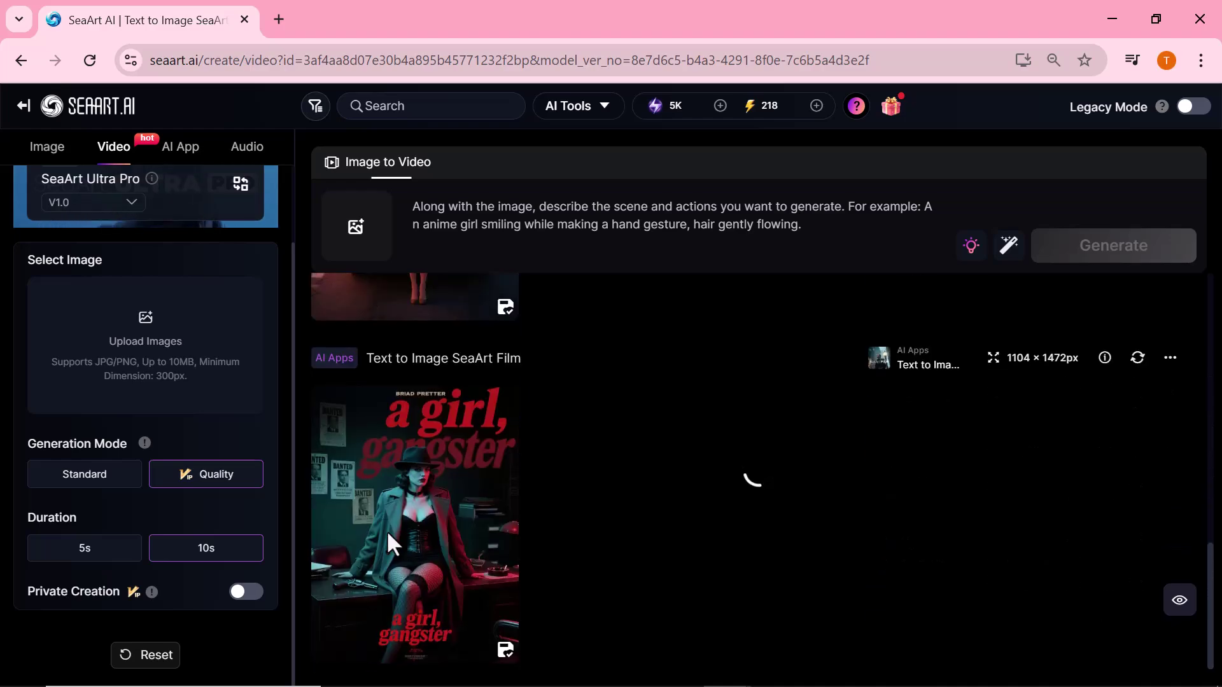
Step: Turn the gangster poster into a 10-second SeaArt Ultra2 Pro video and start generating
{"action": "left_click", "coordinate": [431, 474]}
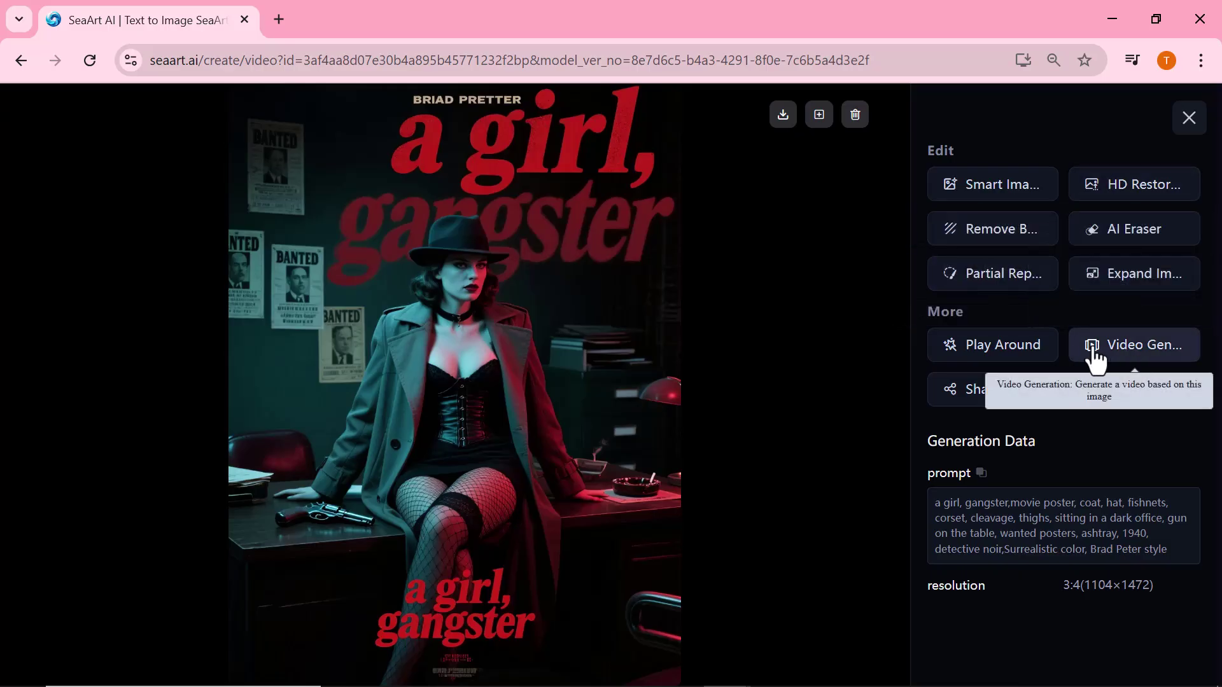
{"action": "left_click", "coordinate": [1115, 364]}
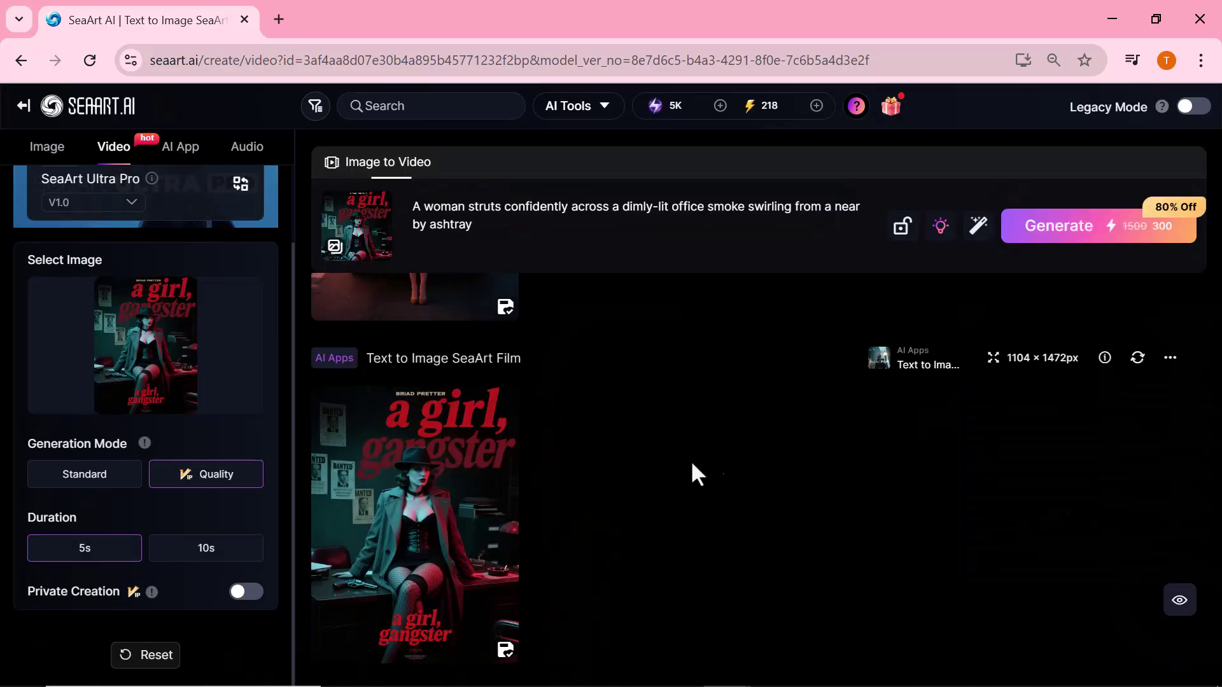
{"action": "scroll", "coordinate": [135, 299], "scroll_direction": "up", "scroll_amount": 2}
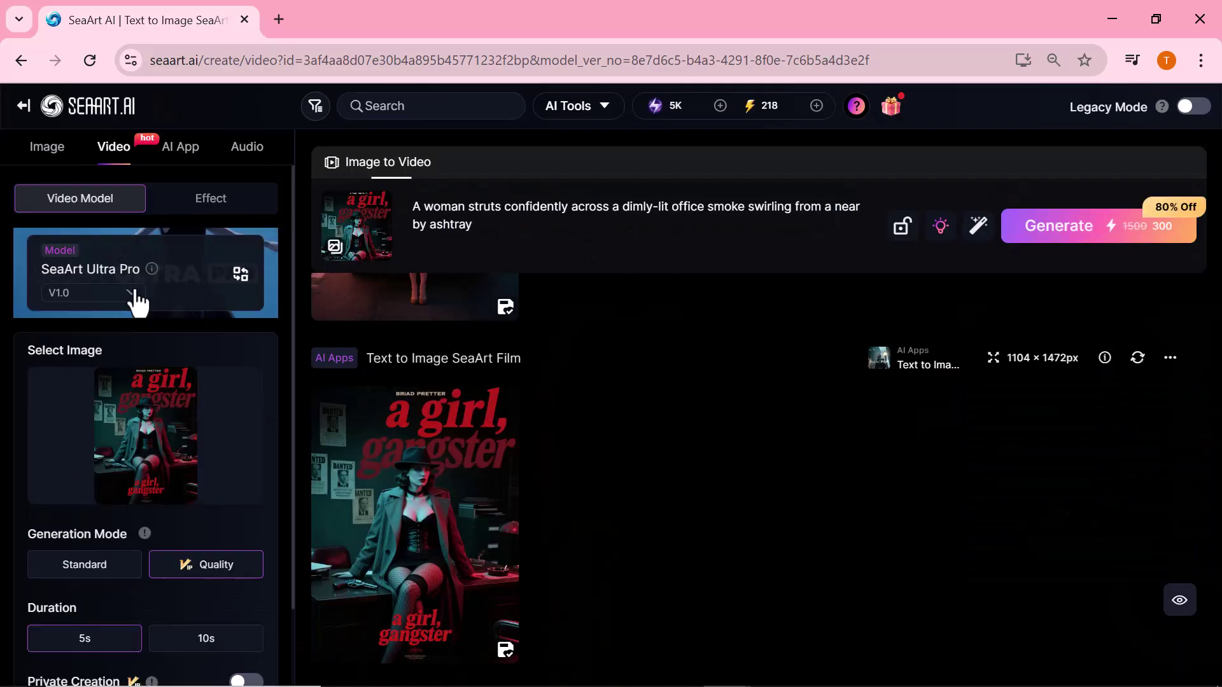
{"action": "left_click", "coordinate": [184, 268]}
{"action": "scroll", "coordinate": [1058, 327], "scroll_direction": "down", "scroll_amount": 3}
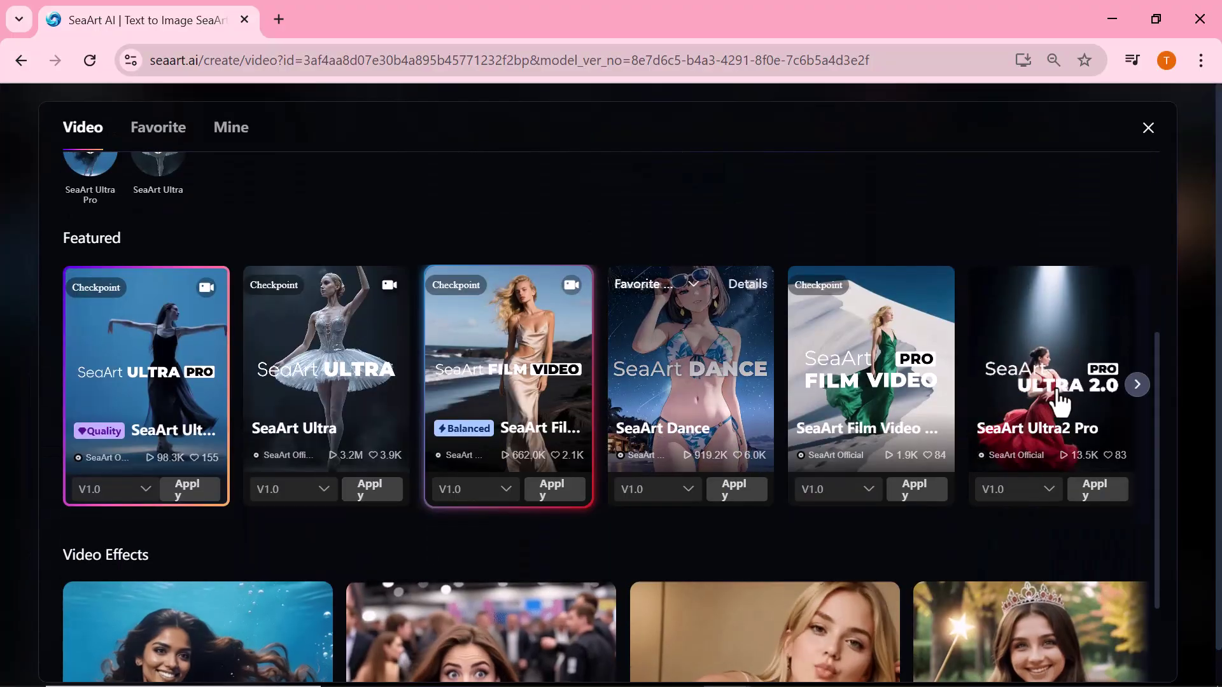
{"action": "left_click", "coordinate": [1031, 391]}
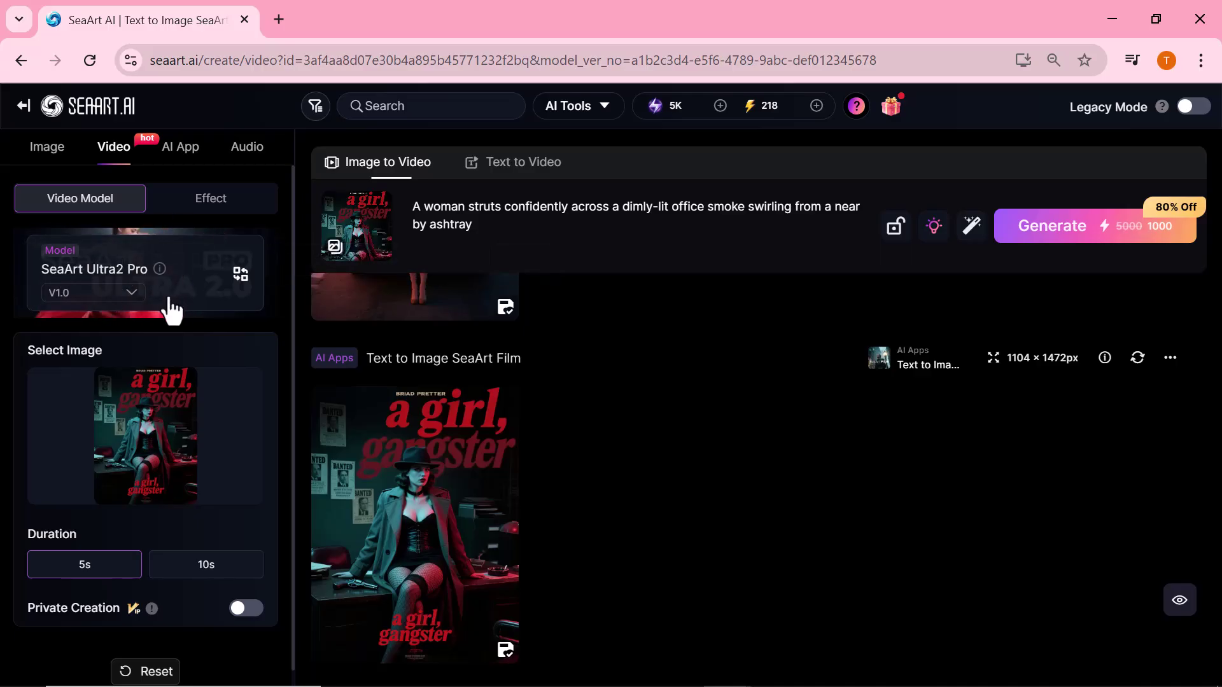
{"action": "scroll", "coordinate": [182, 488], "scroll_direction": "down", "scroll_amount": 1}
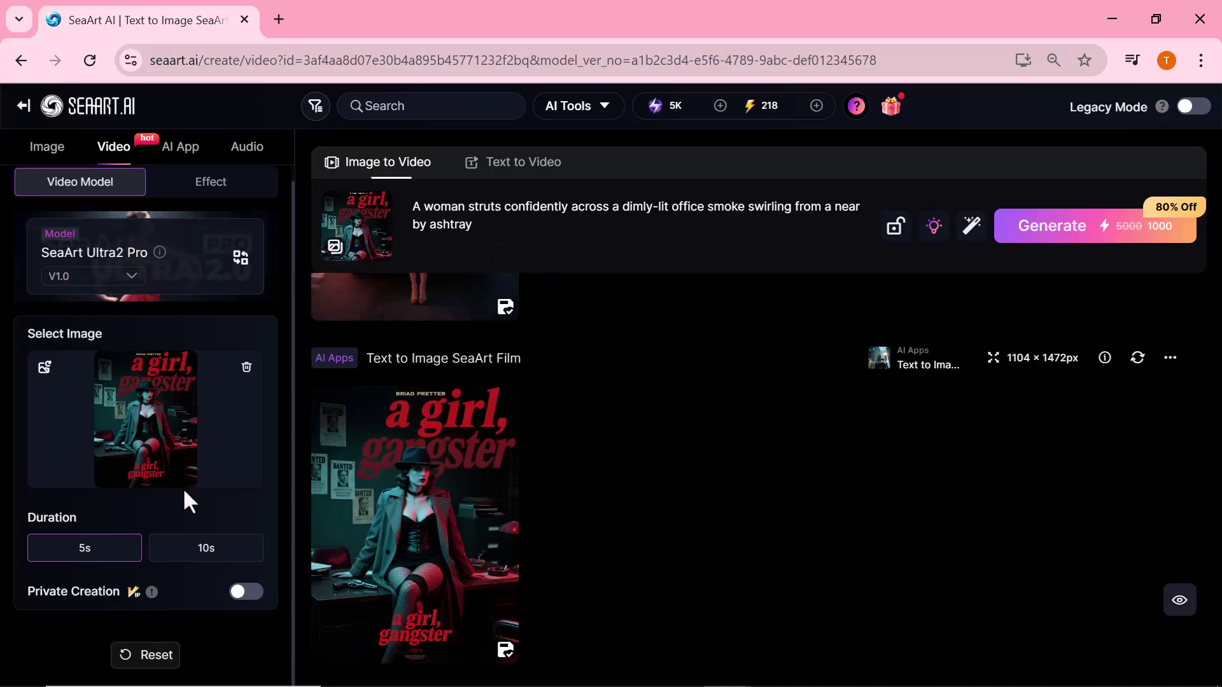
{"action": "left_click", "coordinate": [191, 555]}
{"action": "scroll", "coordinate": [191, 560], "scroll_direction": "up", "scroll_amount": 1}
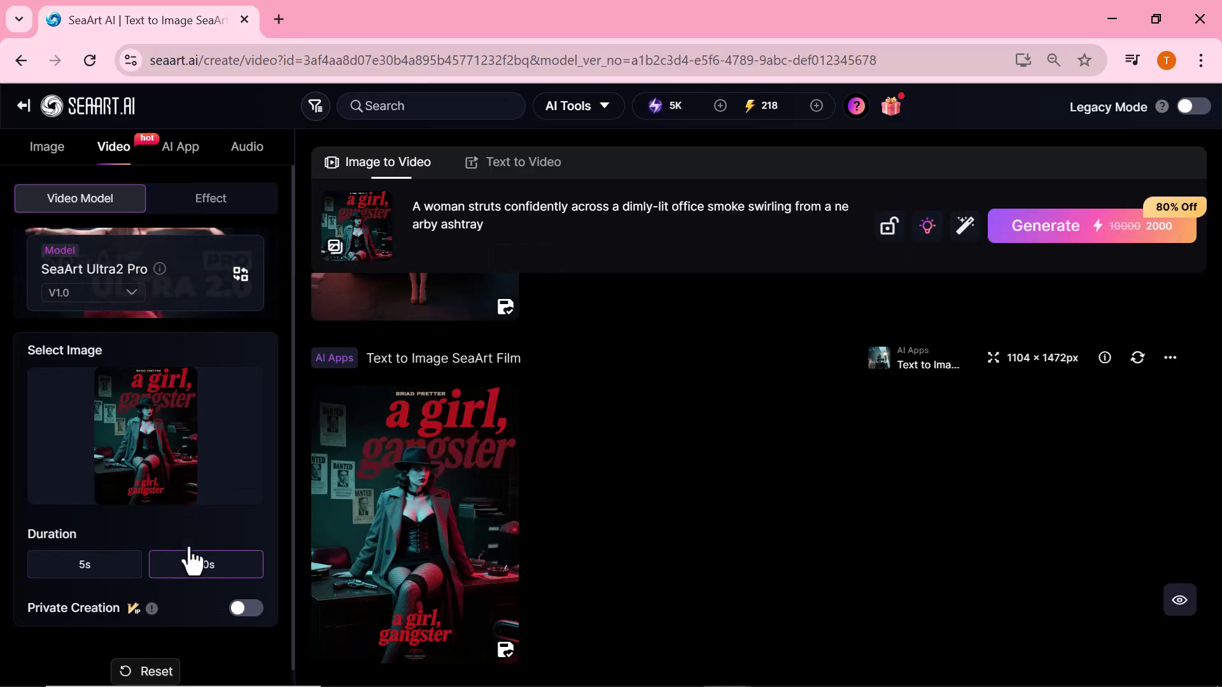
{"action": "left_click", "coordinate": [1035, 231]}
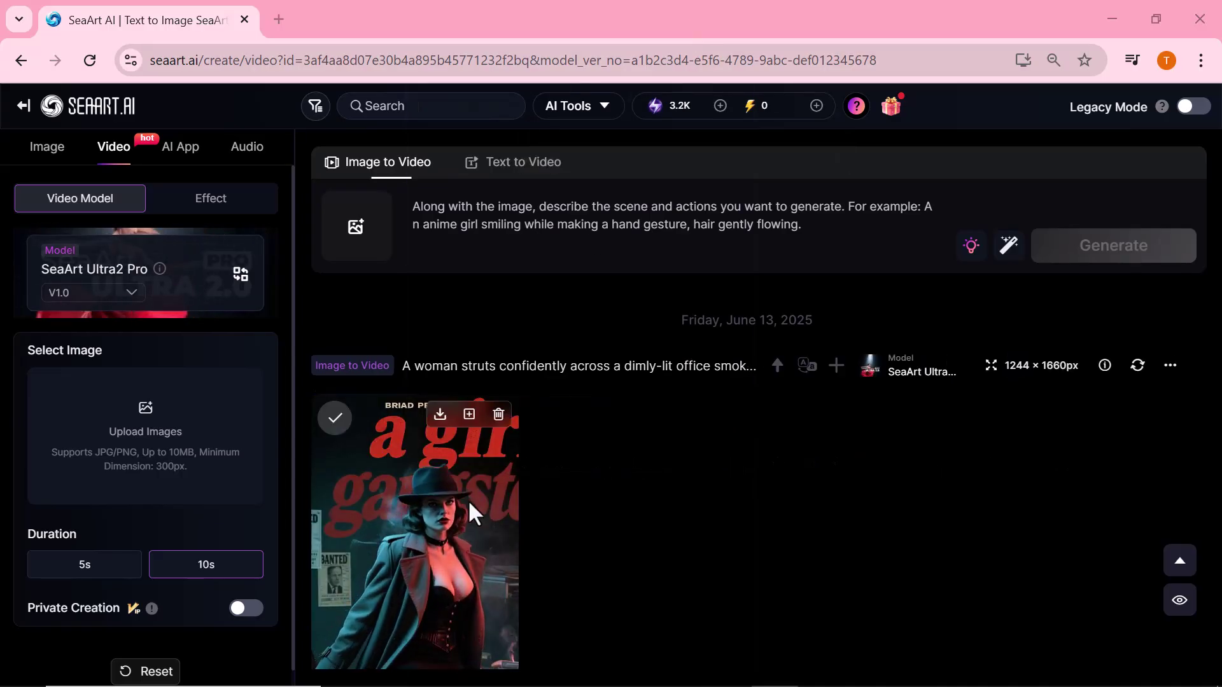
Step: Watch the finished gangster-poster video and its Generation Data, then close the viewer
{"action": "left_click", "coordinate": [470, 505]}
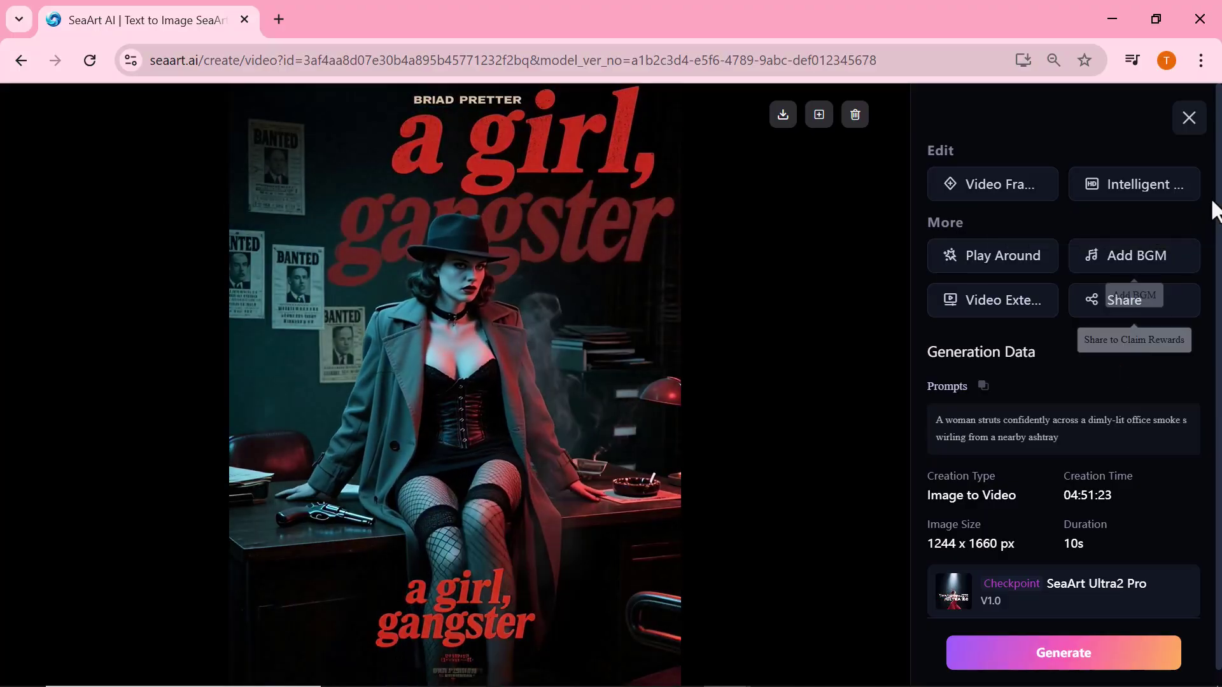
{"action": "left_click", "coordinate": [1188, 118]}
Step: Generate the cowboy-hat woman fence image with SeaArt Film and load it into Img2Vid
{"action": "left_click", "coordinate": [51, 148]}
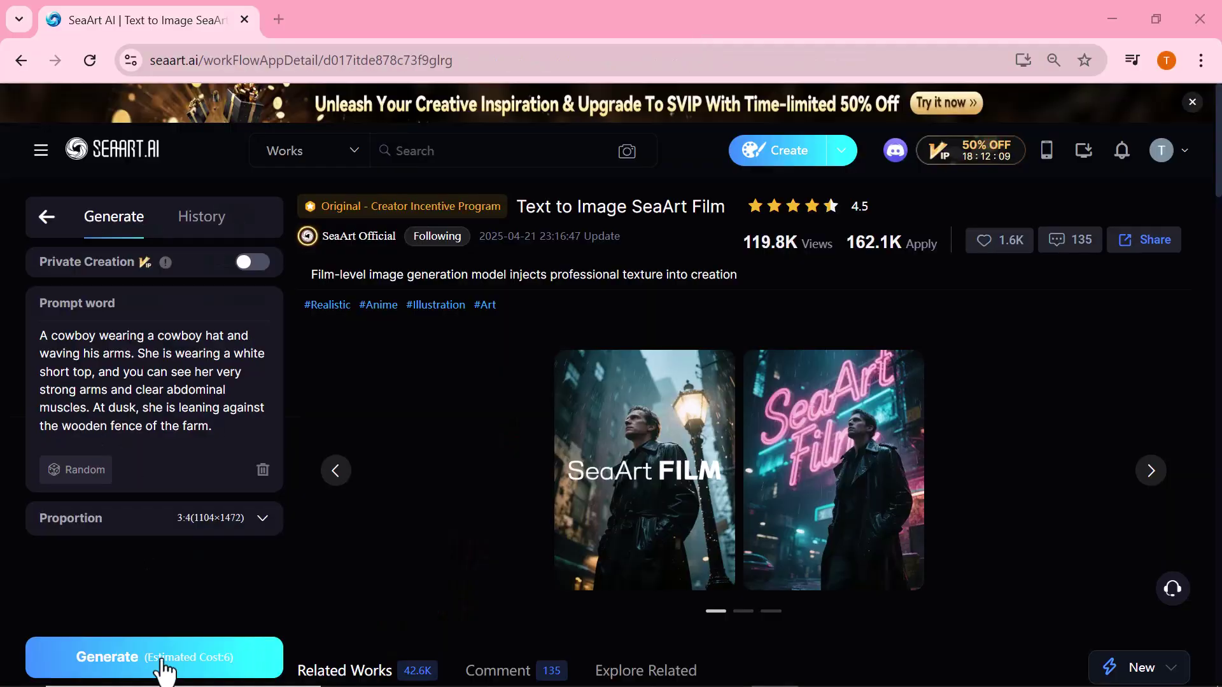
{"action": "left_click", "coordinate": [165, 662]}
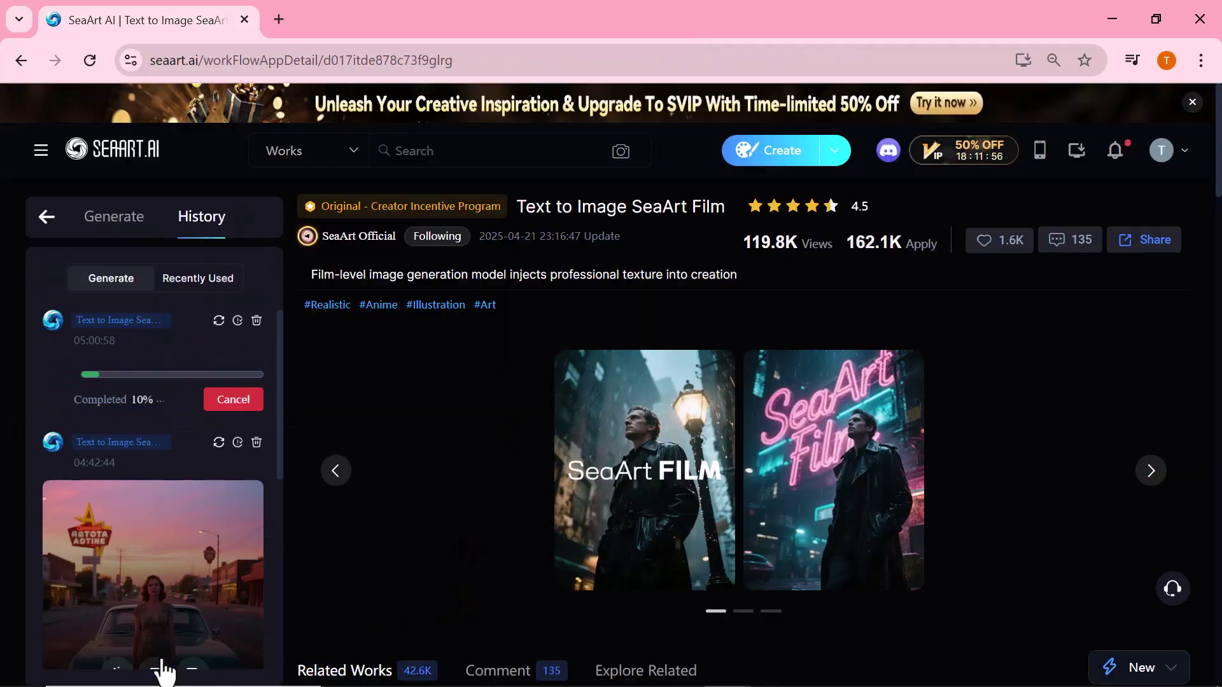
{"action": "left_click", "coordinate": [164, 464]}
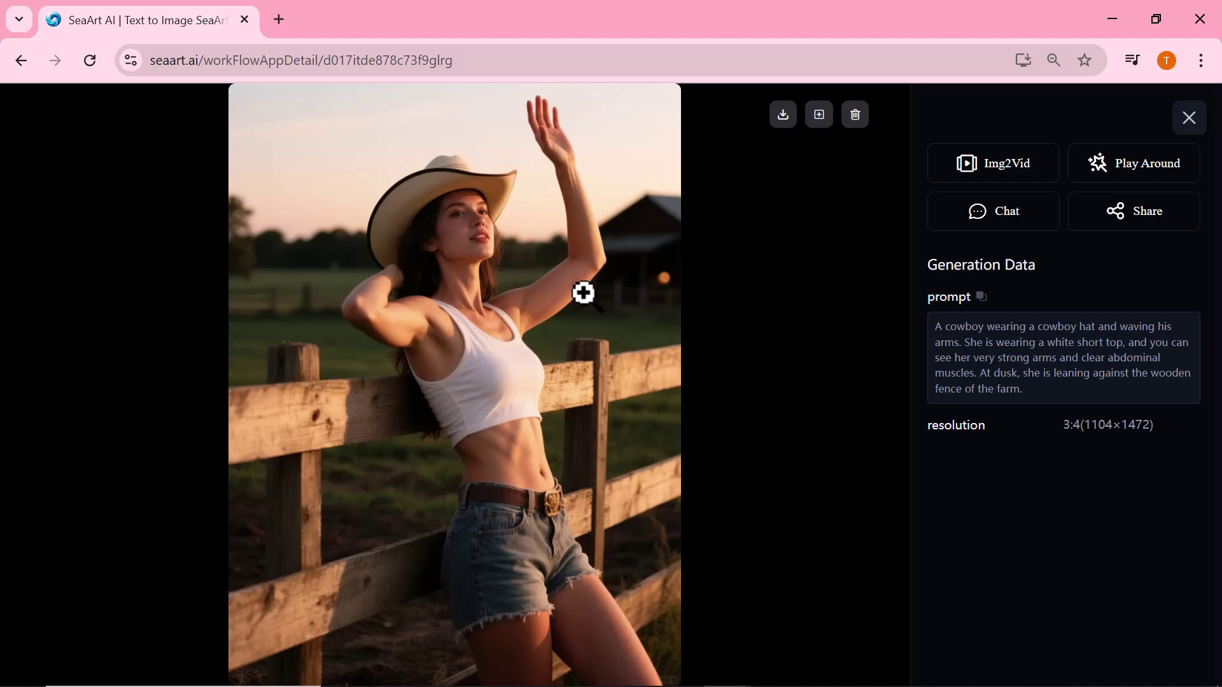
{"action": "left_click", "coordinate": [977, 180]}
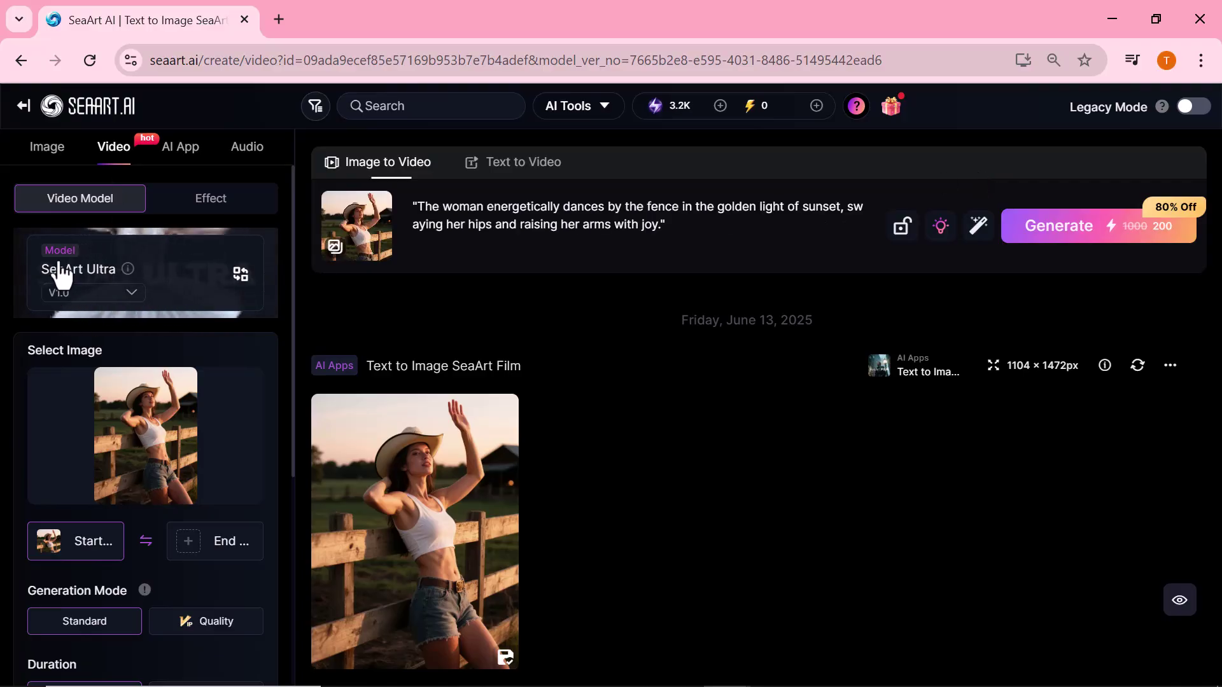
Step: Switch to the SeaArt Ultra2 Pro model, choose a 10s duration, and generate the cowboy dancing video
{"action": "left_click", "coordinate": [111, 280]}
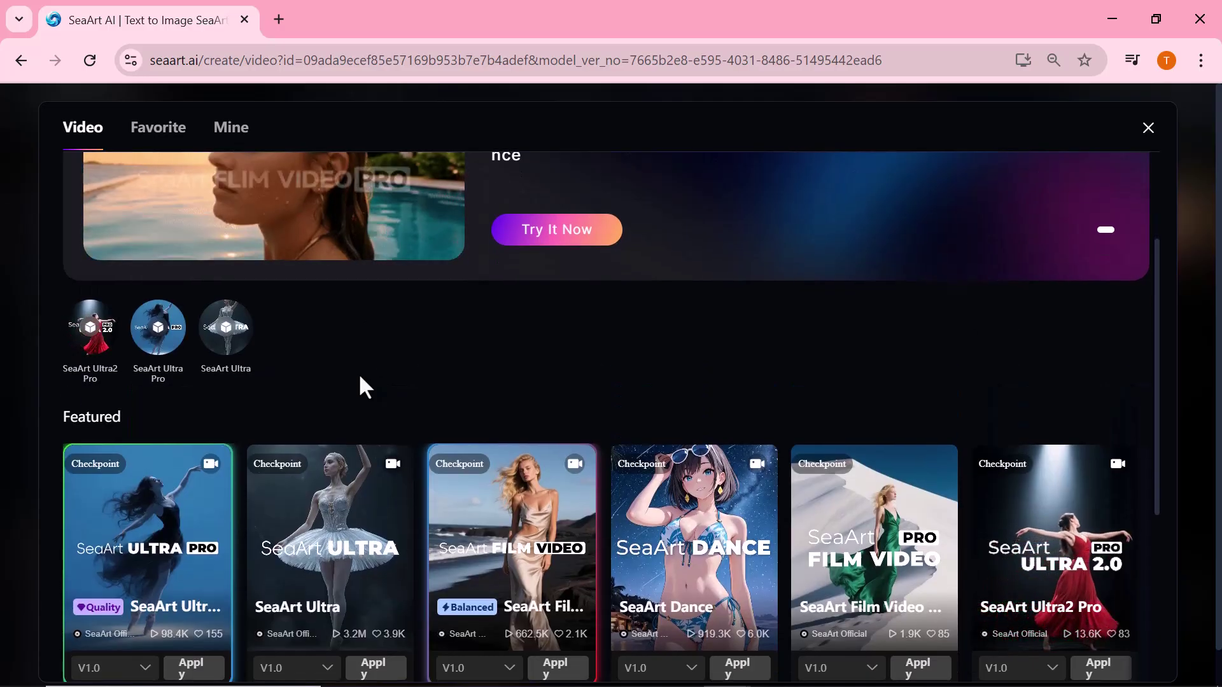
{"action": "mouse_move", "coordinate": [953, 589]}
{"action": "left_click", "coordinate": [1047, 583]}
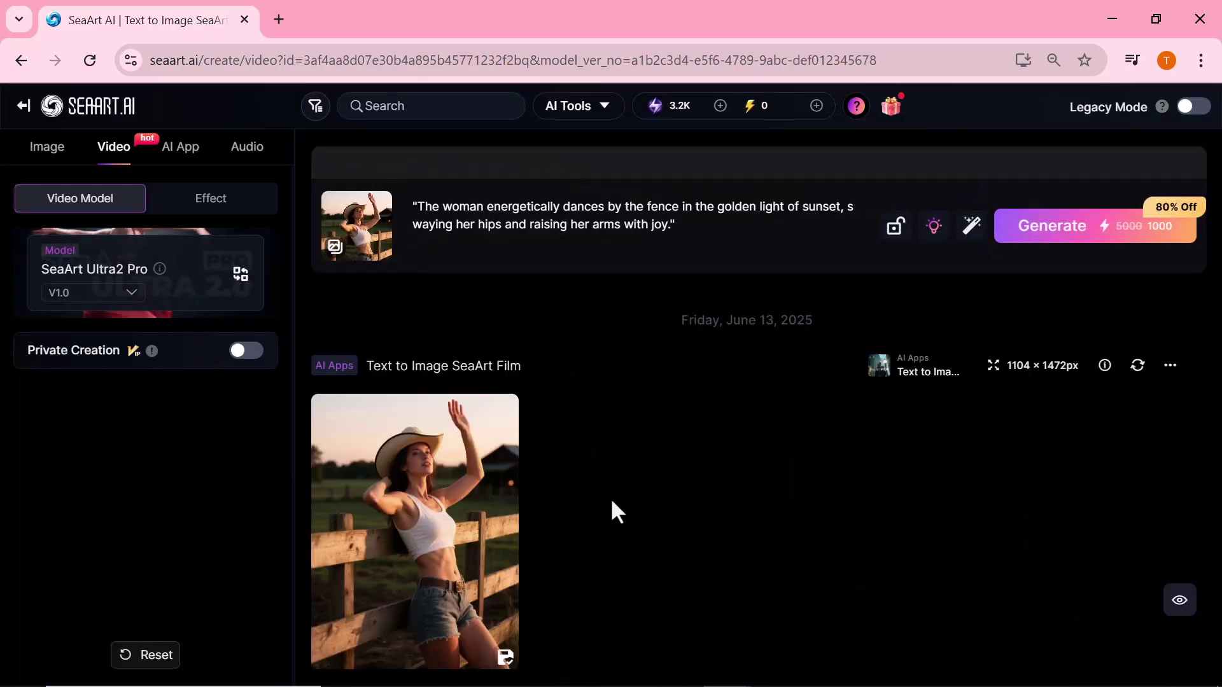
{"action": "left_click", "coordinate": [220, 574]}
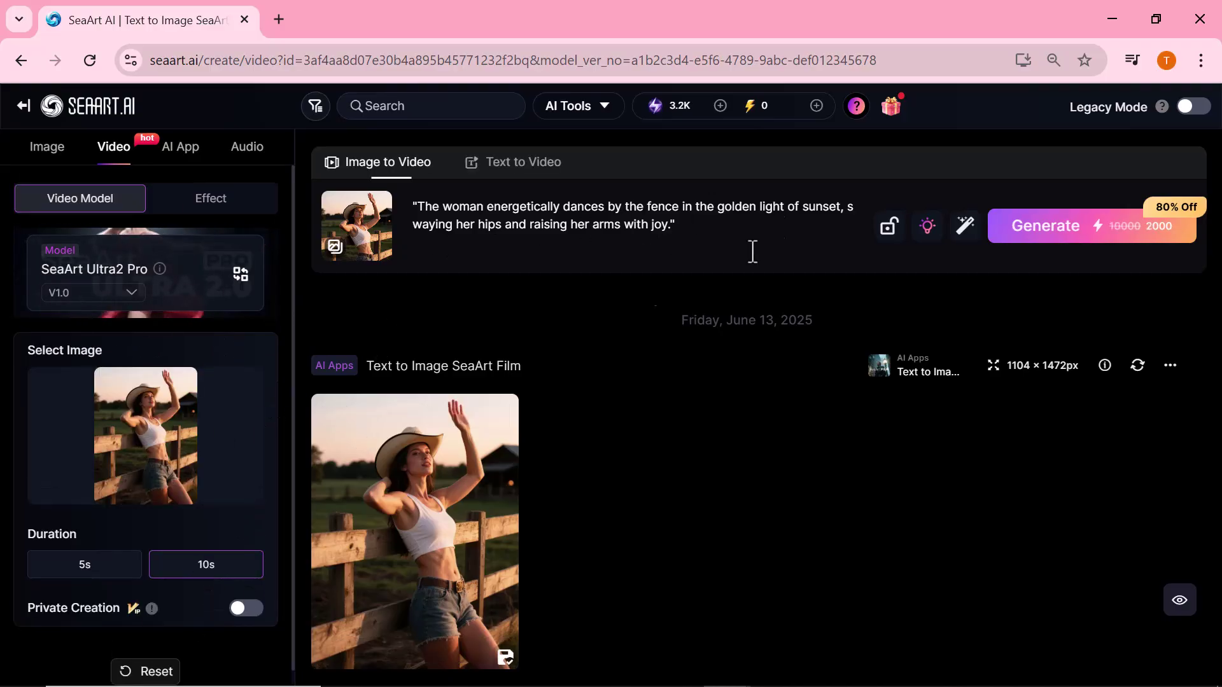
{"action": "left_click", "coordinate": [1070, 238]}
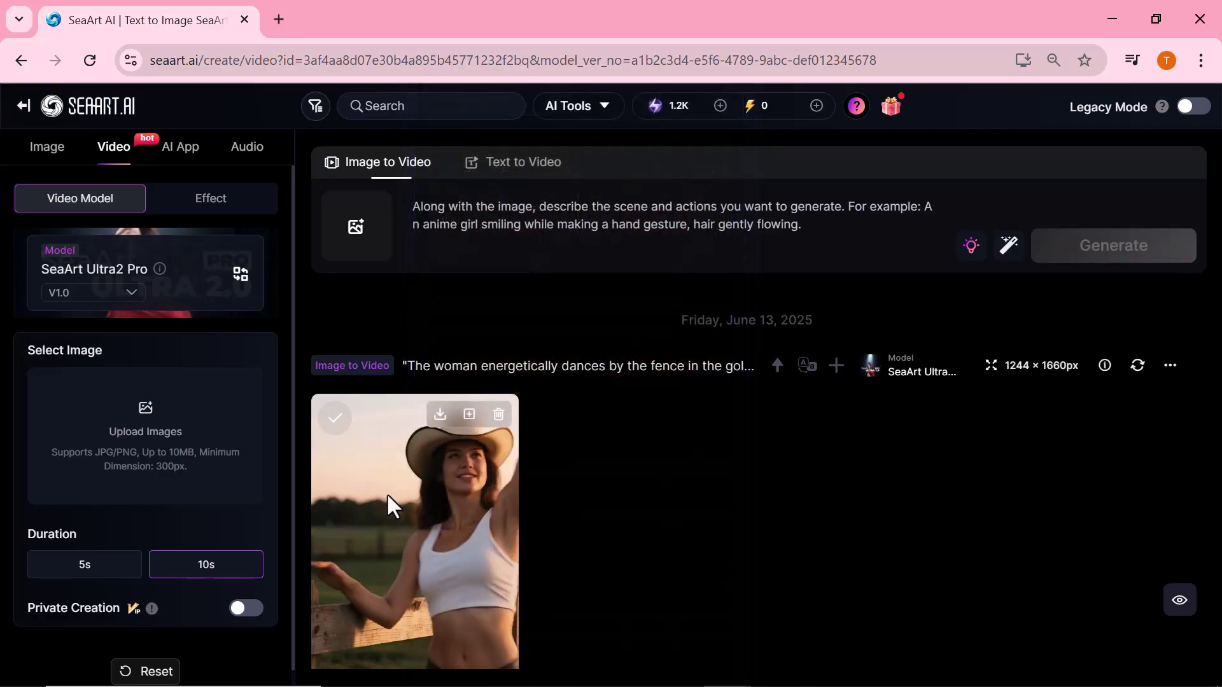
Step: View the finished cowboy dancing video, try Add BGM, then return to the cowboy-hat image
{"action": "left_click", "coordinate": [387, 494]}
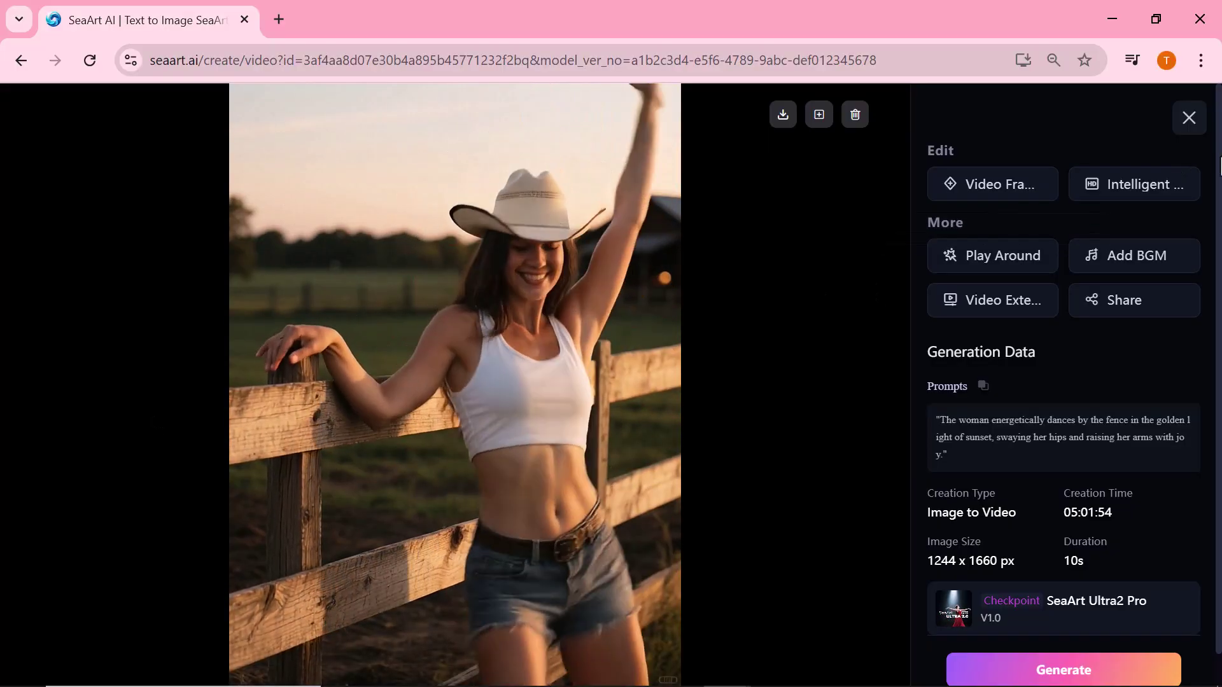
{"action": "left_click", "coordinate": [1186, 257]}
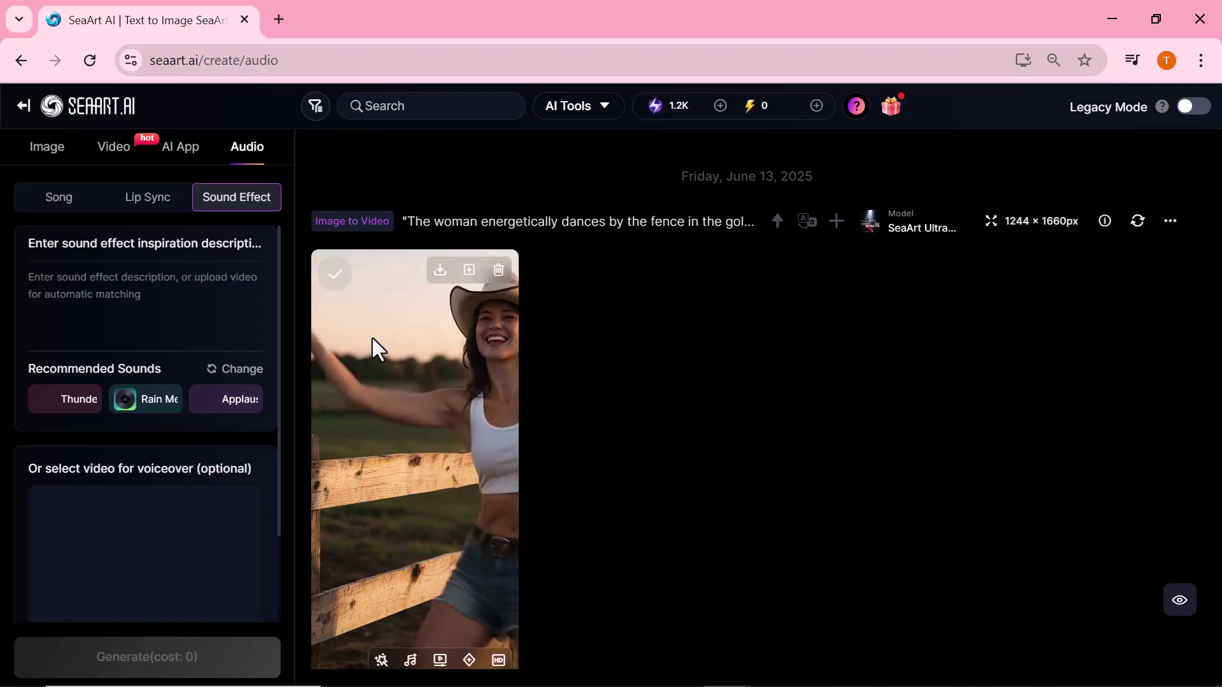
{"action": "key", "text": "alt+Left"}
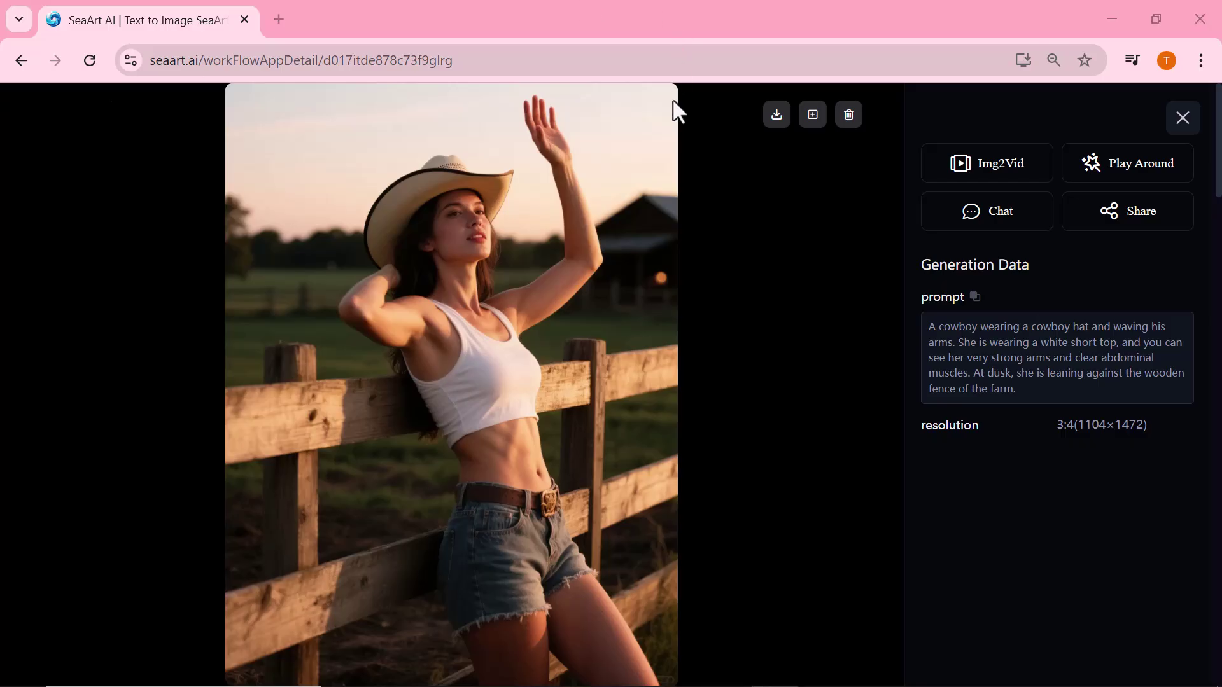
Step: Go back from the cowboy image details to the seaart.ai home page
{"action": "key", "text": "alt+Left"}
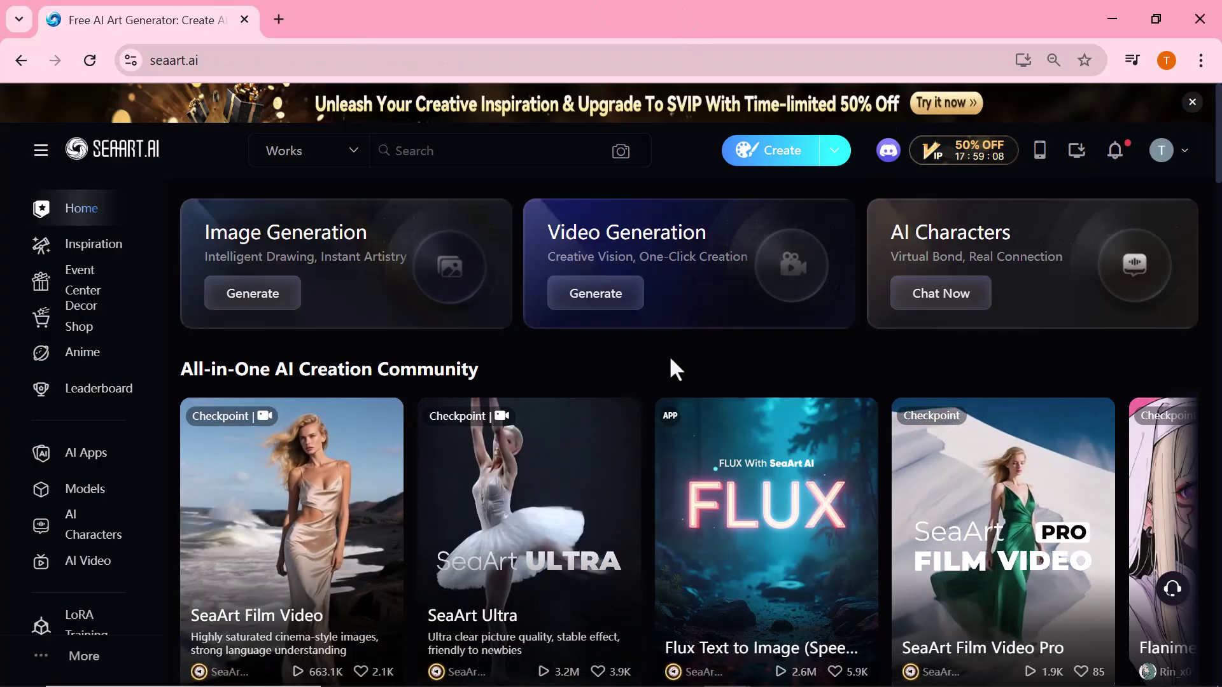